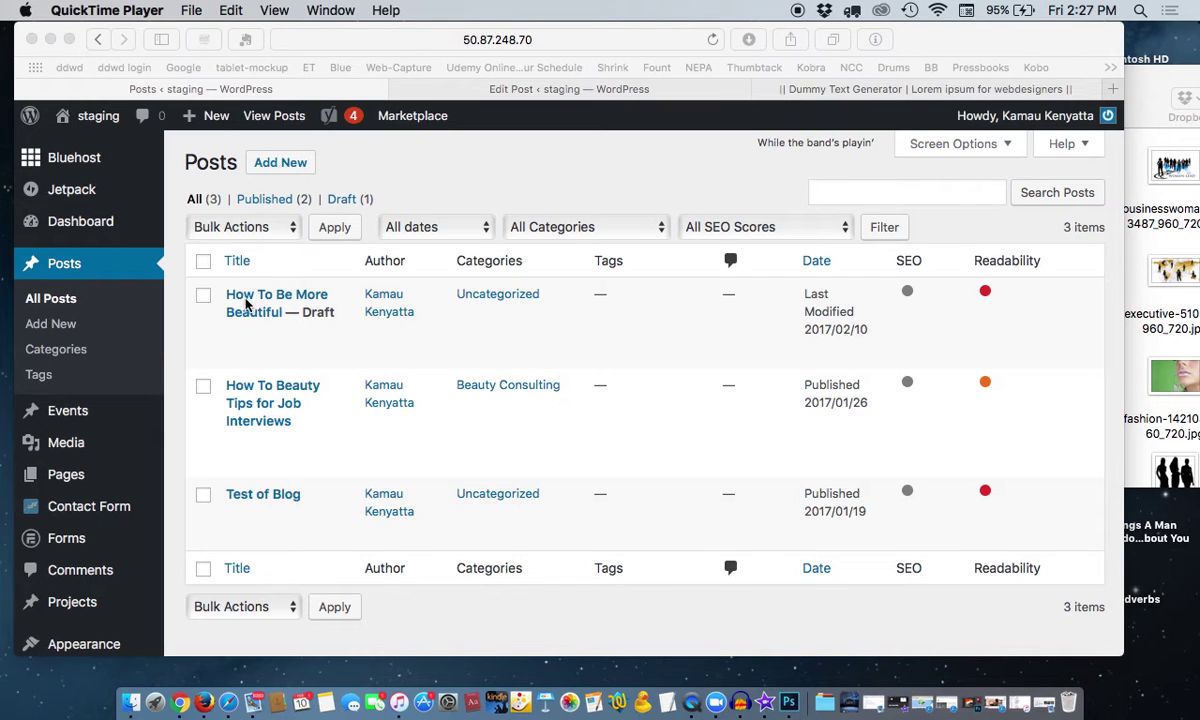
# Open the draft 'How To Be More Beautiful' from the All Posts list in Edit Post.
pyautogui.click(262, 316)
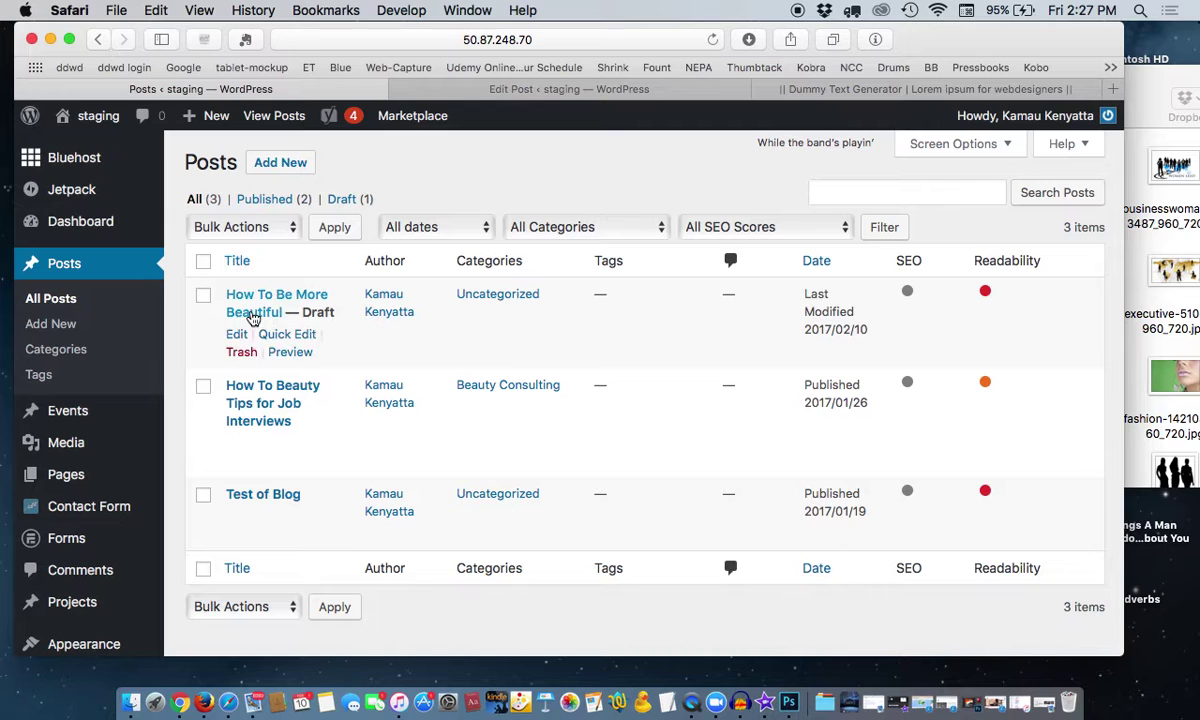
pyautogui.click(252, 316)
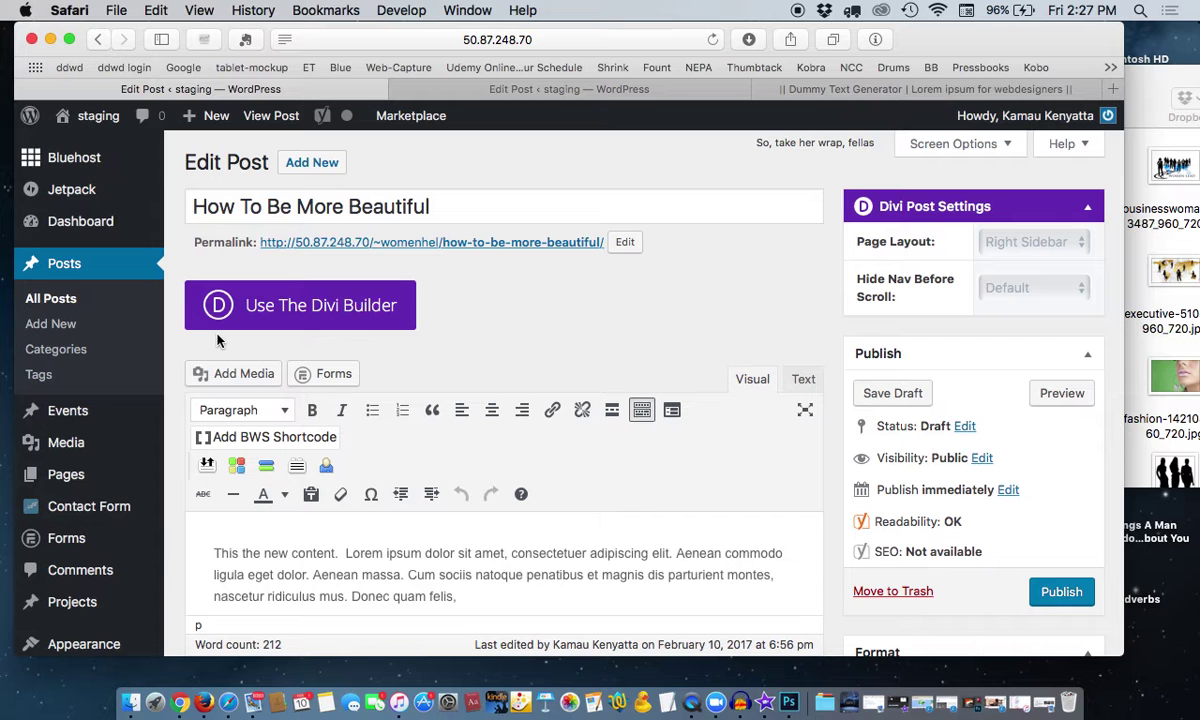
# Put the cursor at the start of the Nulla consequat paragraph and bring up Add Media.
pyautogui.scroll(-5, 207, 320)
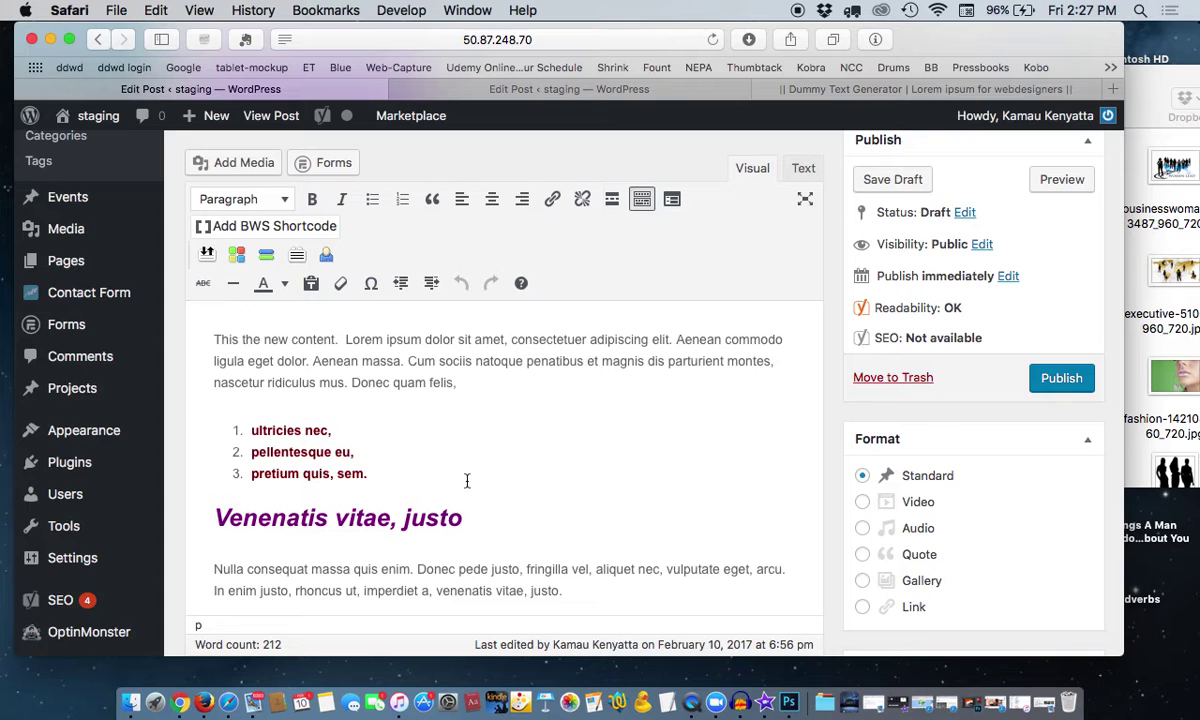
pyautogui.scroll(-2, 440, 490)
pyautogui.scroll(1, 412, 503)
pyautogui.scroll(-5, 412, 503)
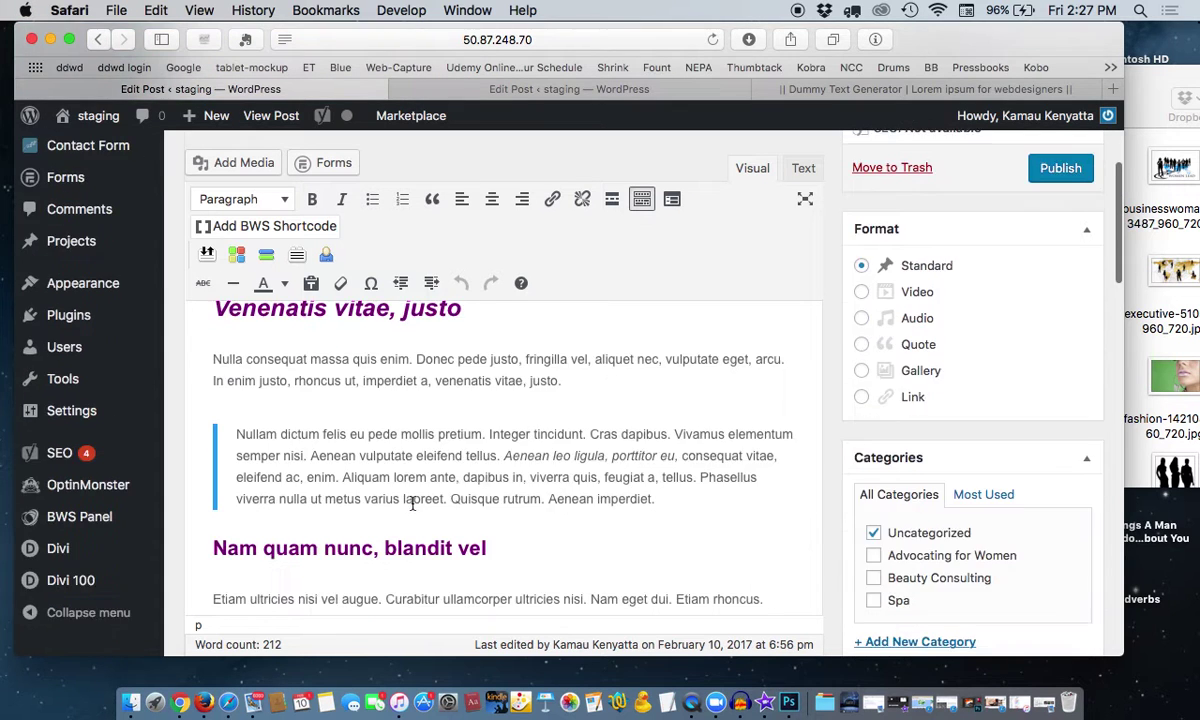
pyautogui.scroll(3, 412, 503)
pyautogui.scroll(-1, 440, 440)
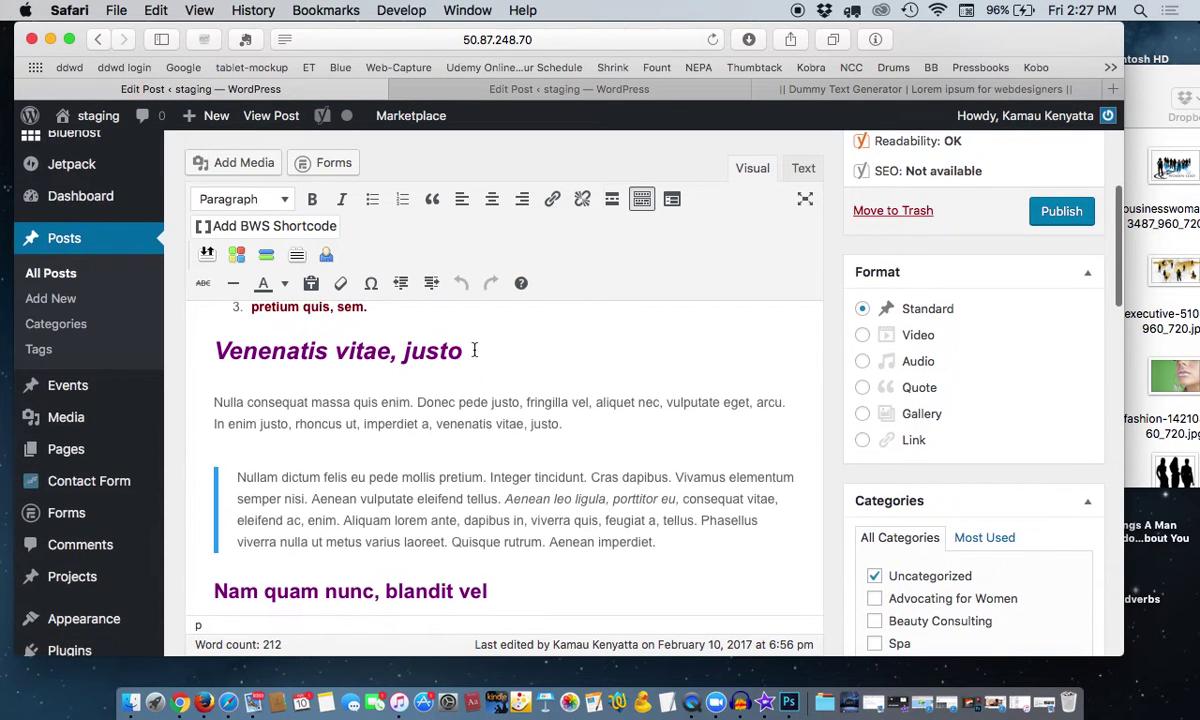
pyautogui.click(212, 402)
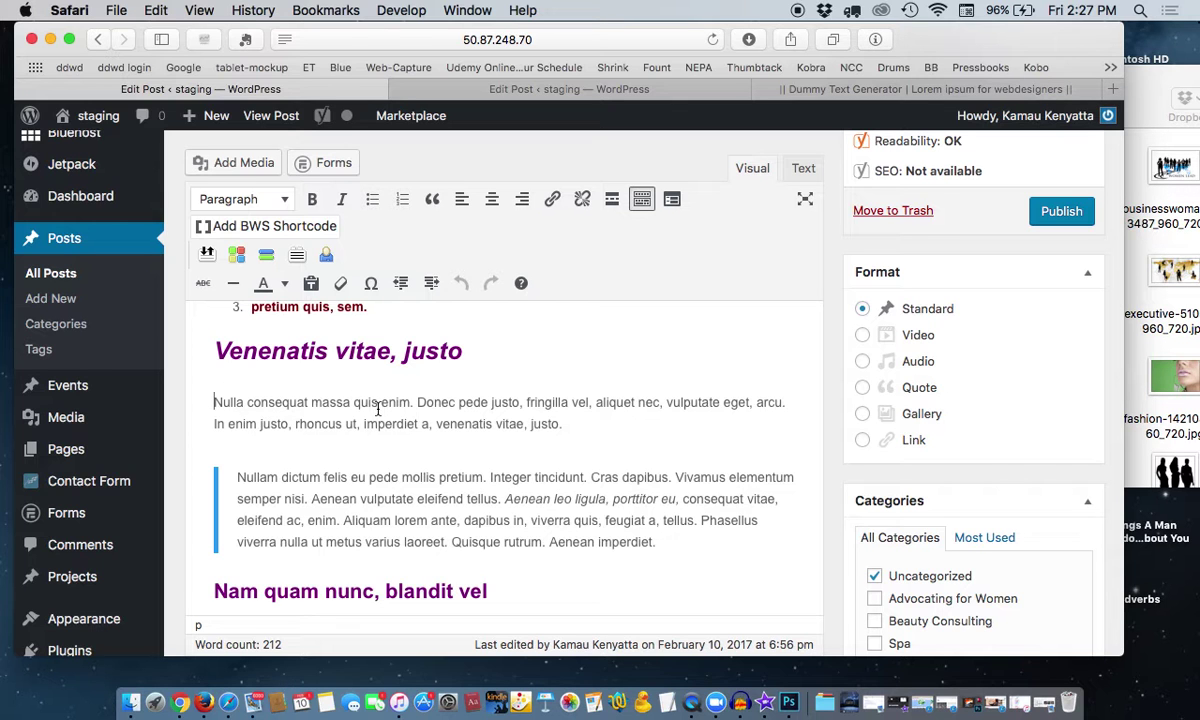
pyautogui.click(243, 164)
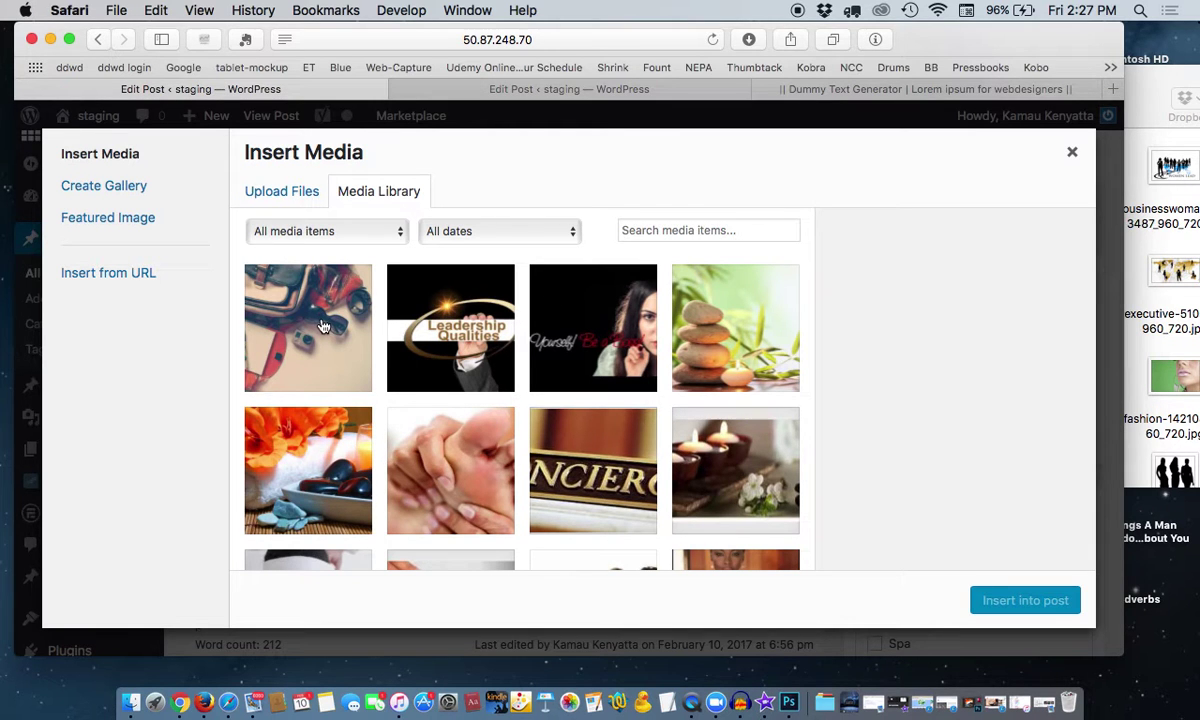
# Insert the bag-and-camera photo fashion-1478810_960_720.jpg from the Media Library into the post.
pyautogui.click(285, 308)
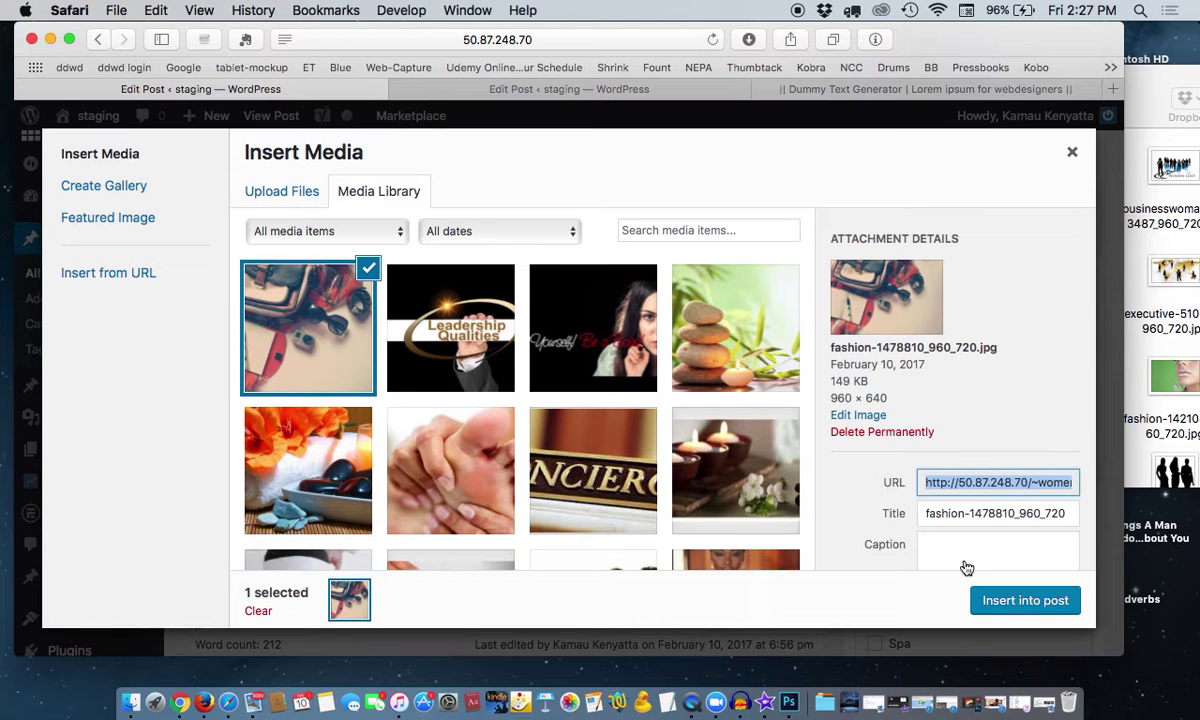
pyautogui.scroll(-2, 996, 569)
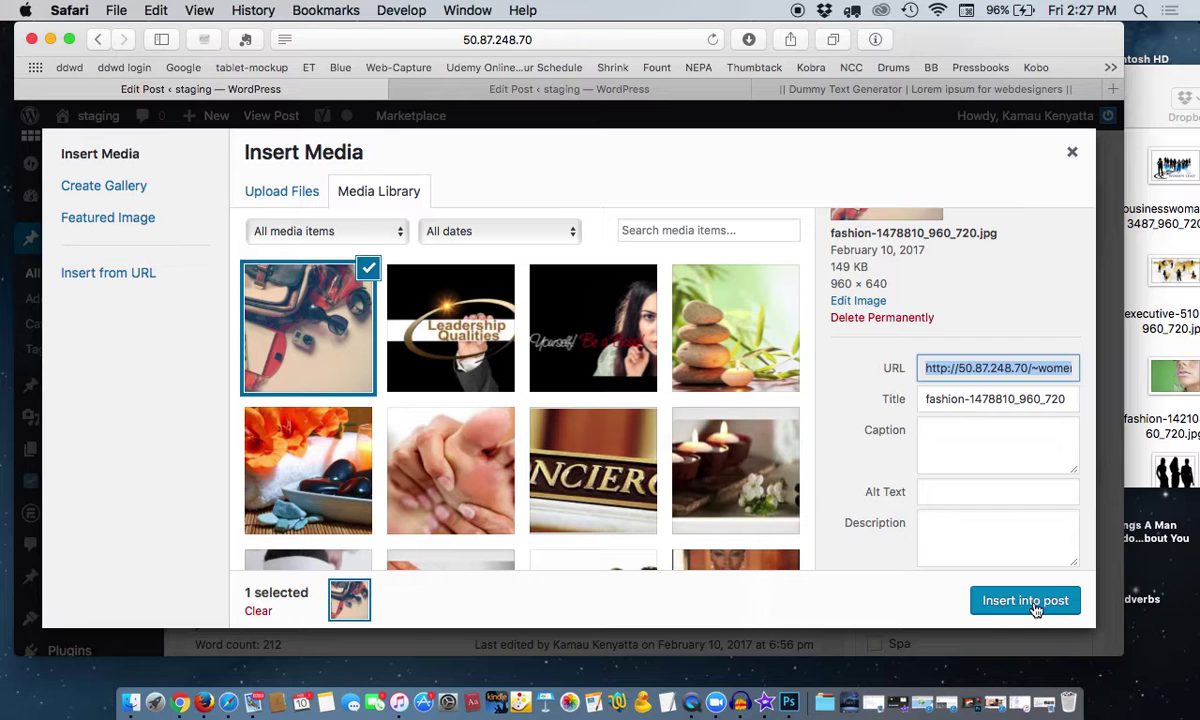
pyautogui.click(1025, 605)
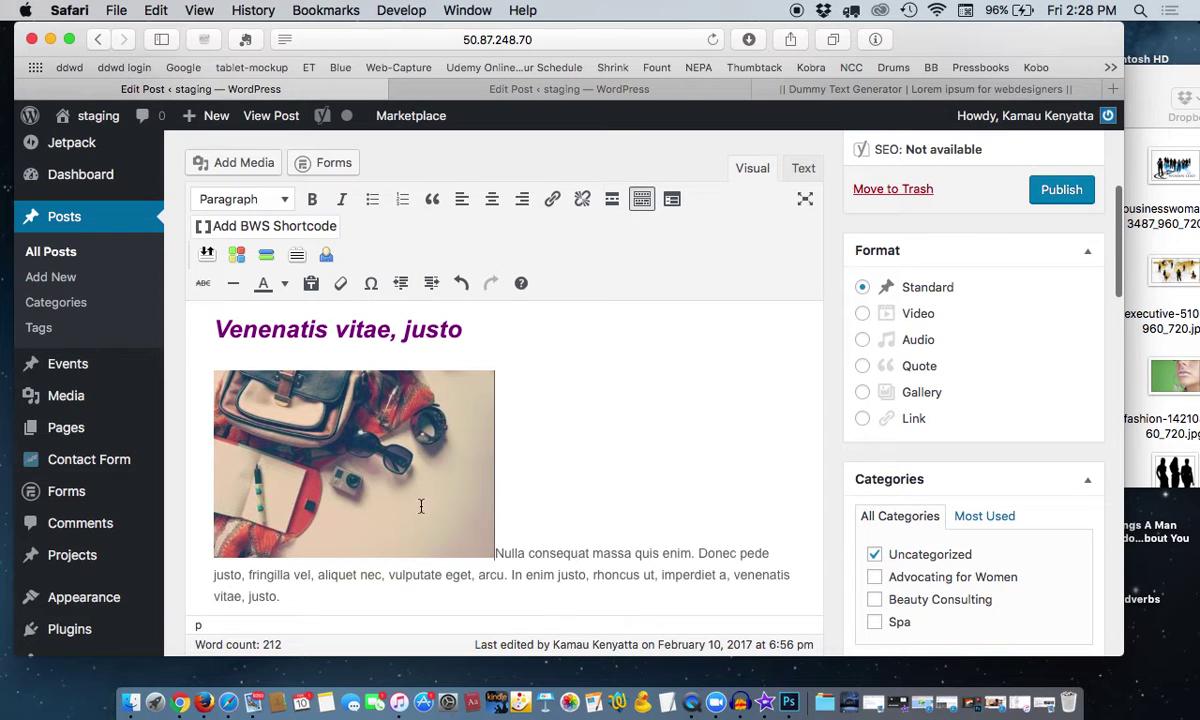
# Select the inserted bag photo and try aligning it right.
pyautogui.scroll(1, 464, 474)
pyautogui.scroll(-2, 464, 474)
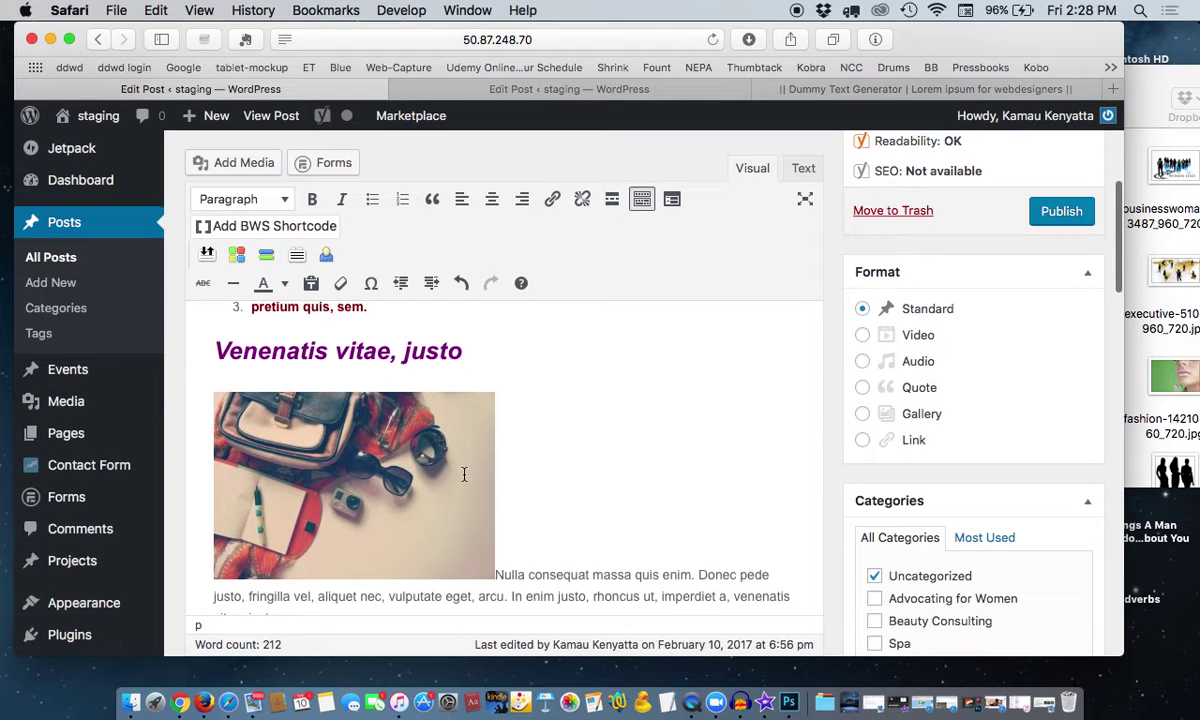
pyautogui.scroll(-2, 464, 474)
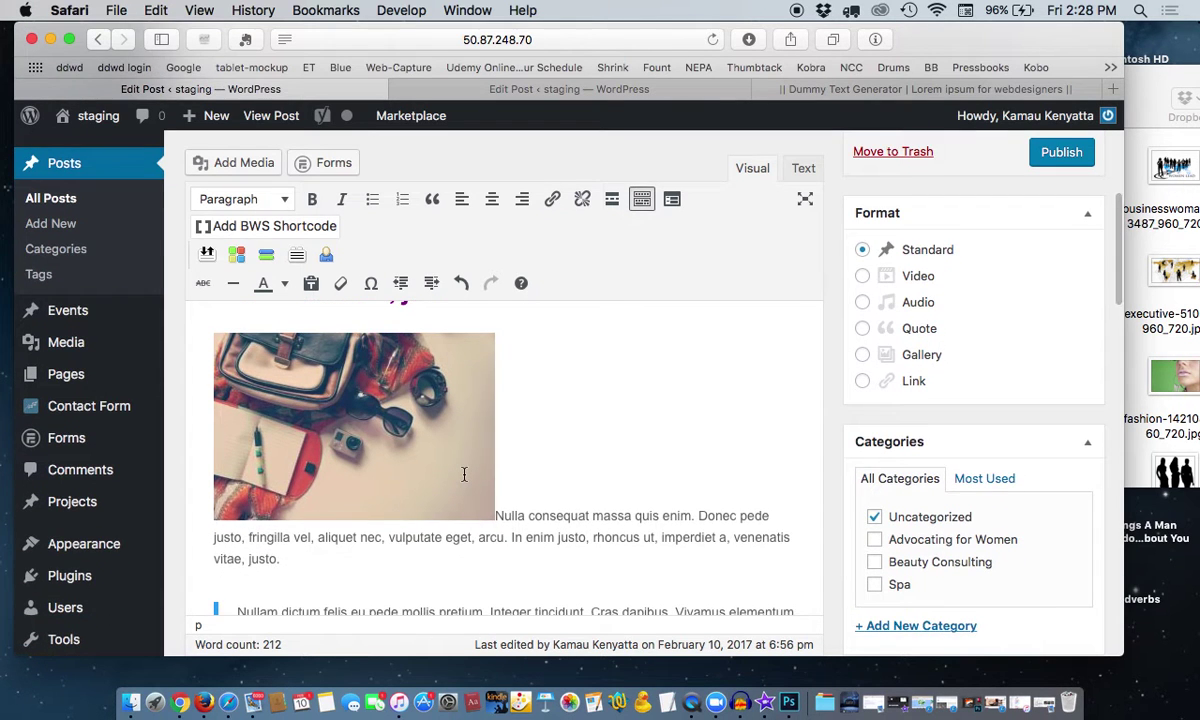
pyautogui.scroll(3, 464, 474)
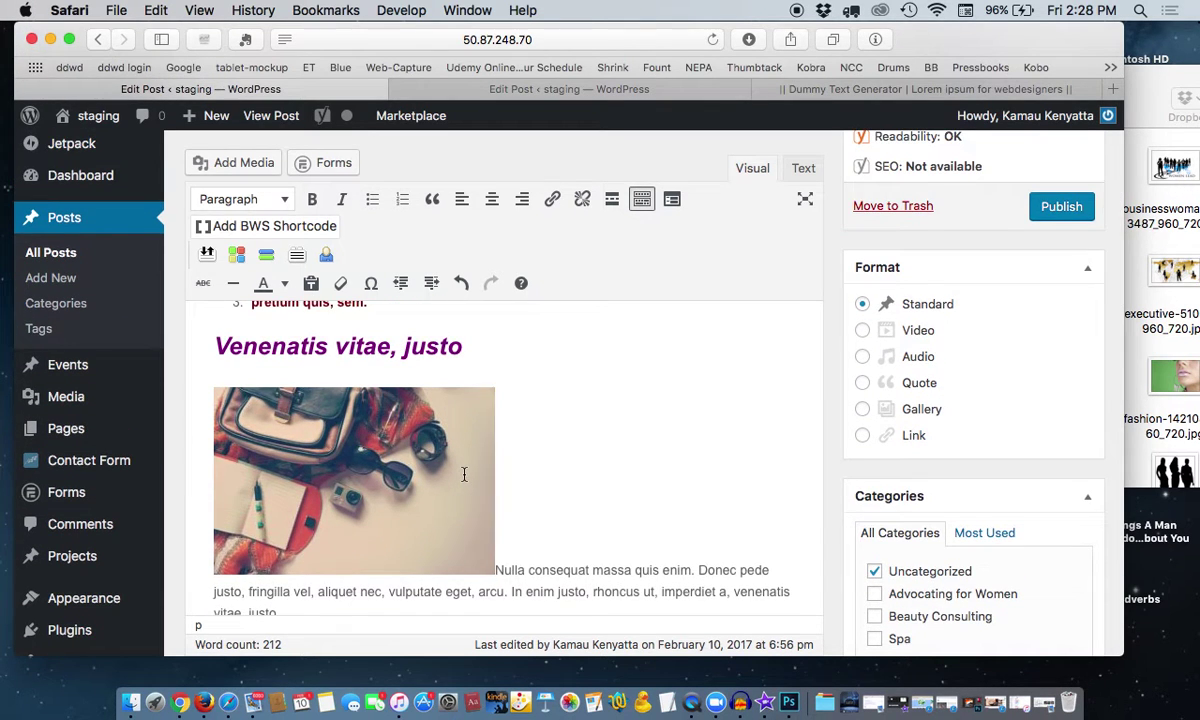
pyautogui.click(466, 447)
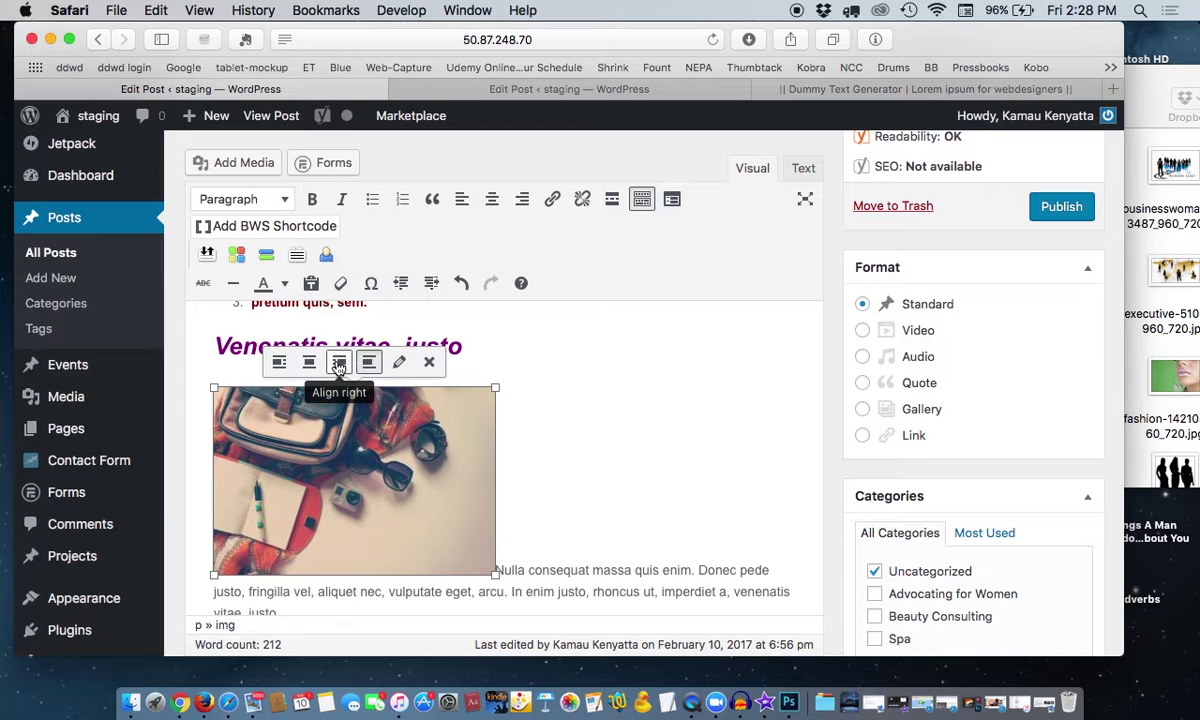
pyautogui.click(339, 366)
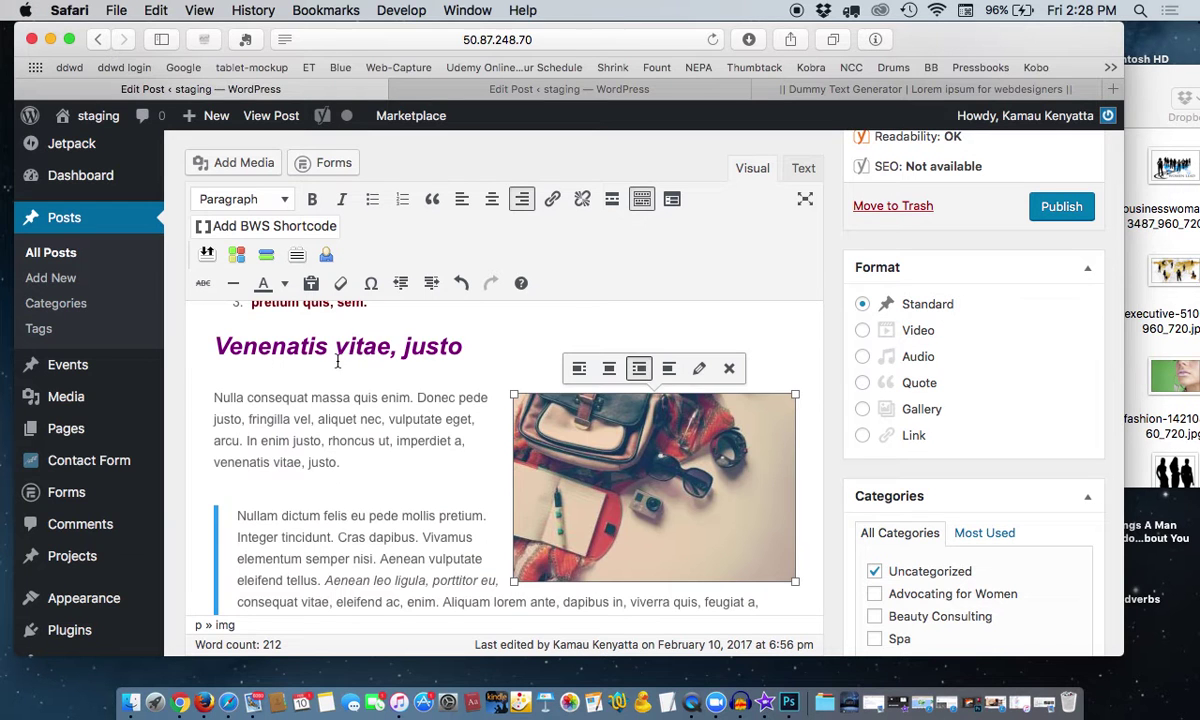
# Try centering the photo, then align it left so the Nulla consequat text wraps beside it.
pyautogui.scroll(-2, 601, 453)
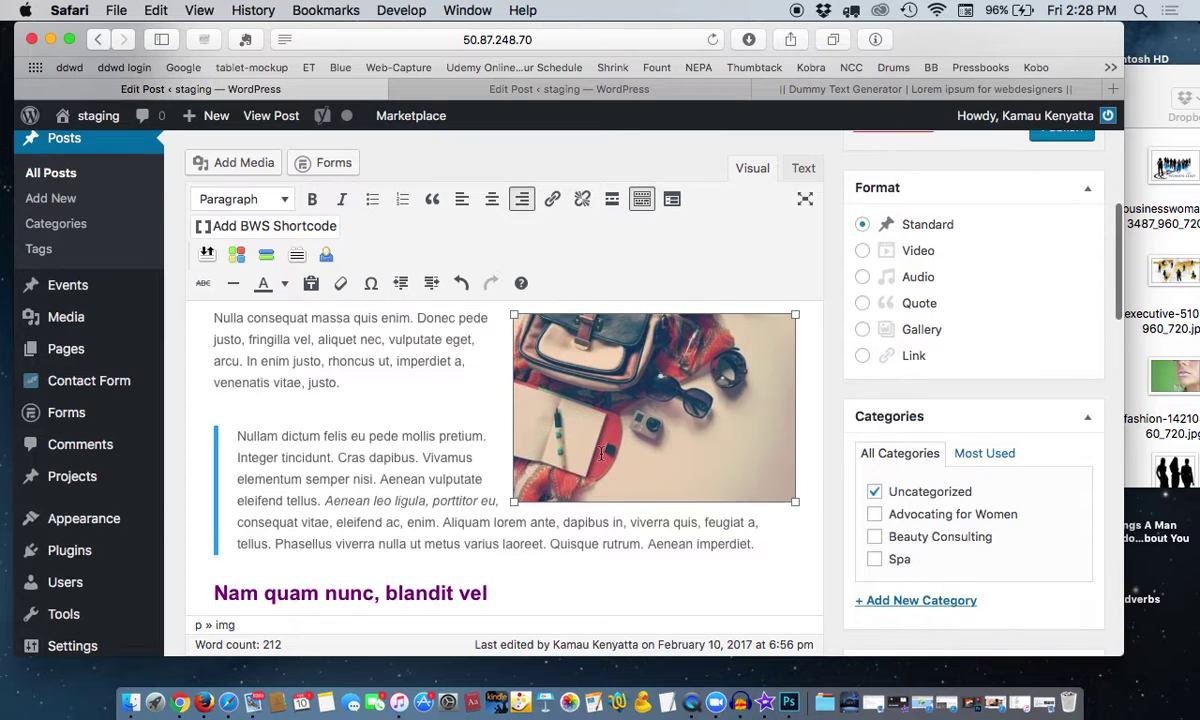
pyautogui.scroll(2, 601, 453)
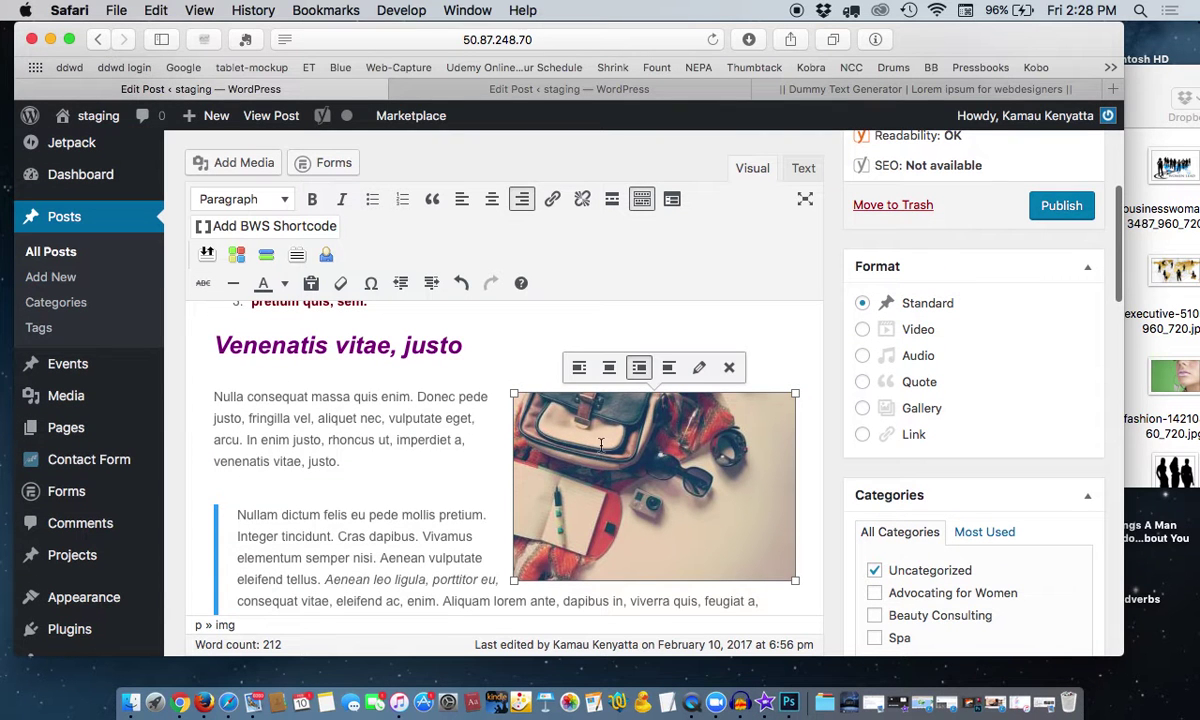
pyautogui.click(609, 368)
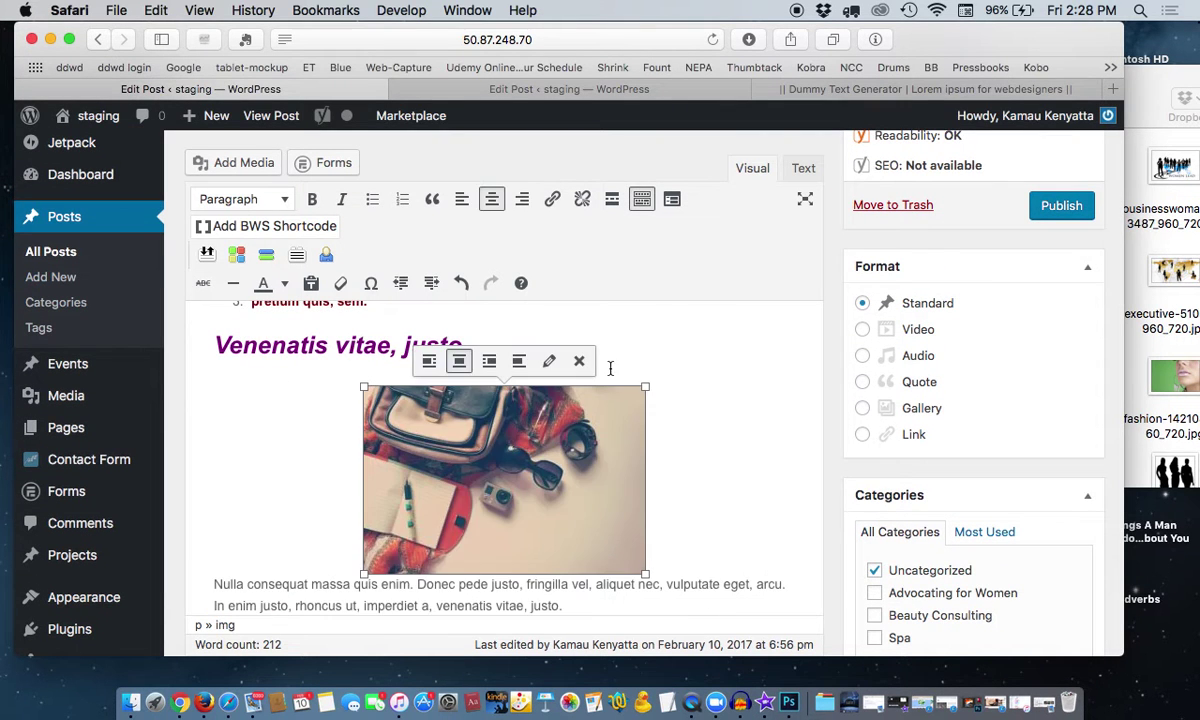
pyautogui.scroll(-4, 605, 400)
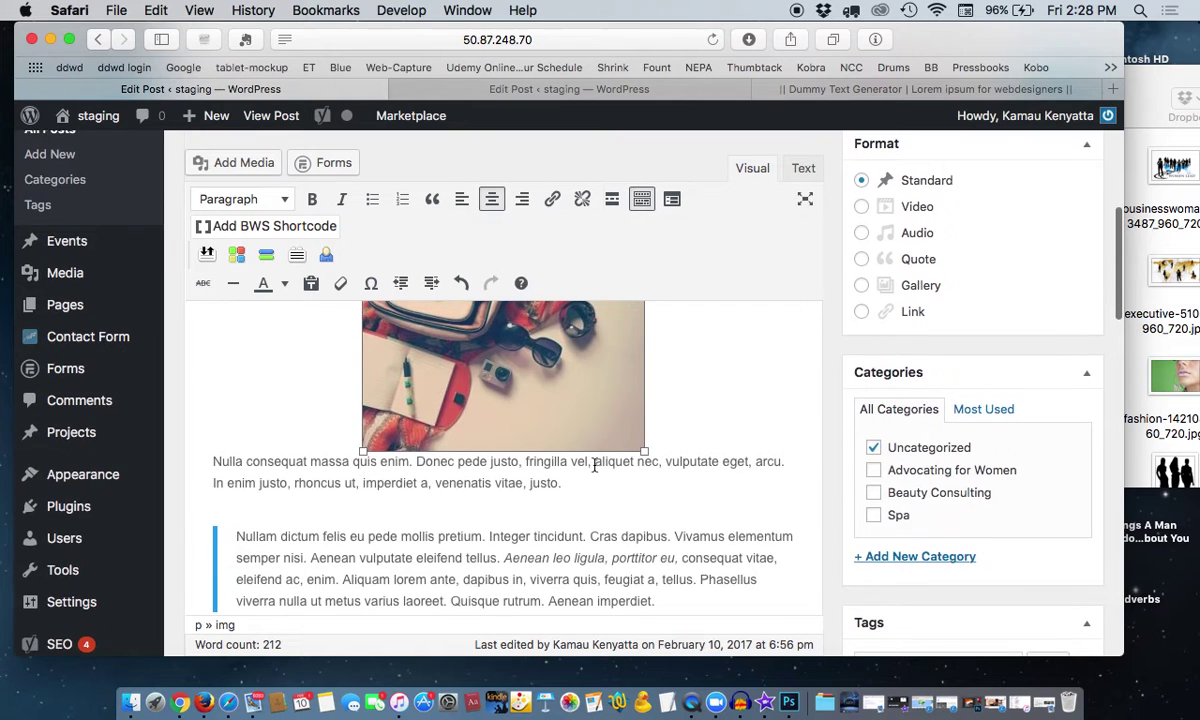
pyautogui.scroll(5, 479, 434)
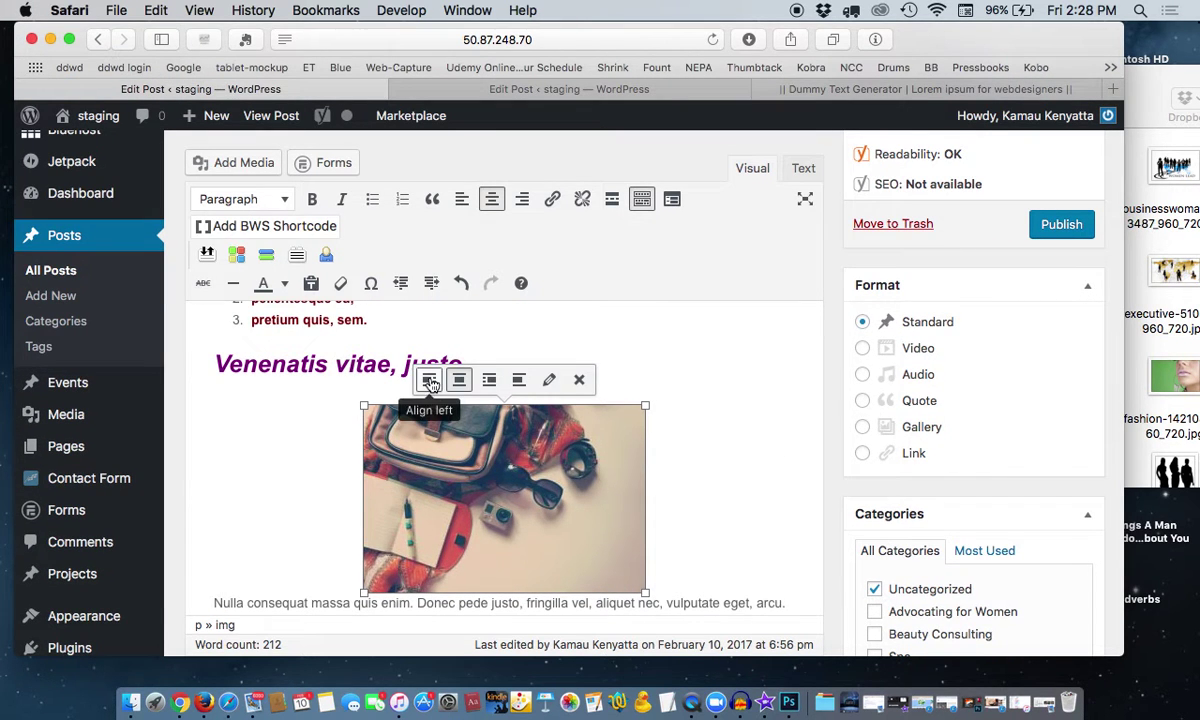
pyautogui.click(430, 383)
pyautogui.scroll(-3, 459, 437)
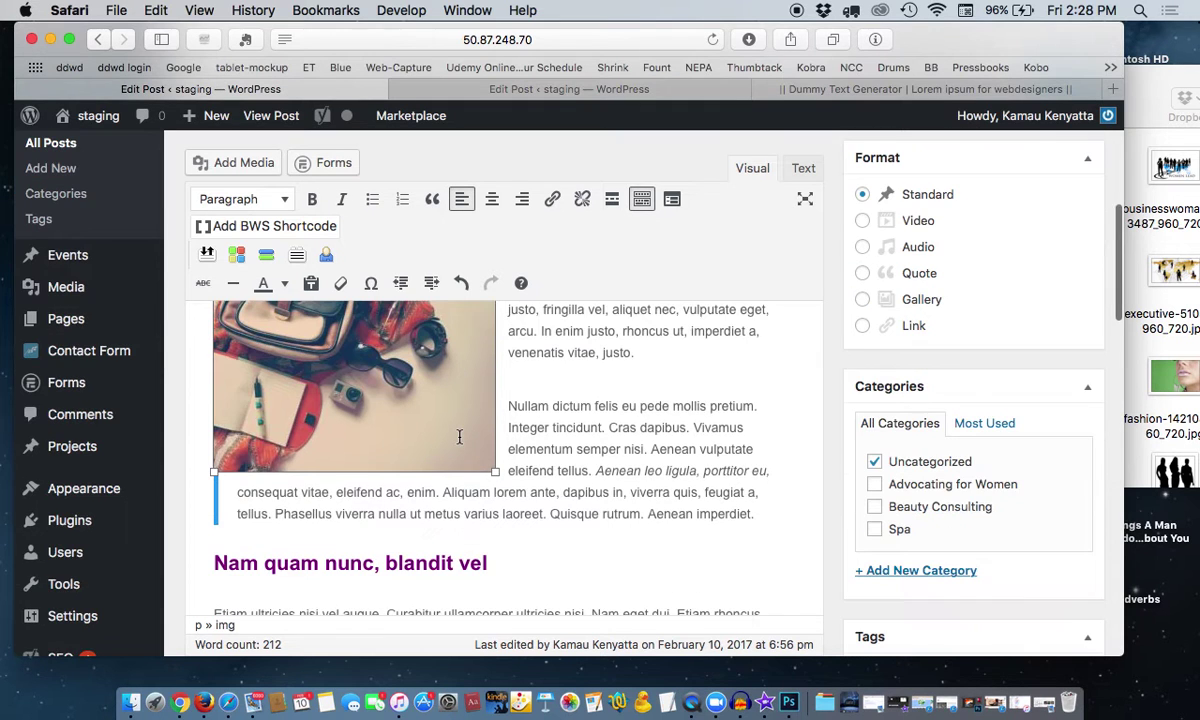
pyautogui.scroll(3, 459, 437)
pyautogui.click(459, 437)
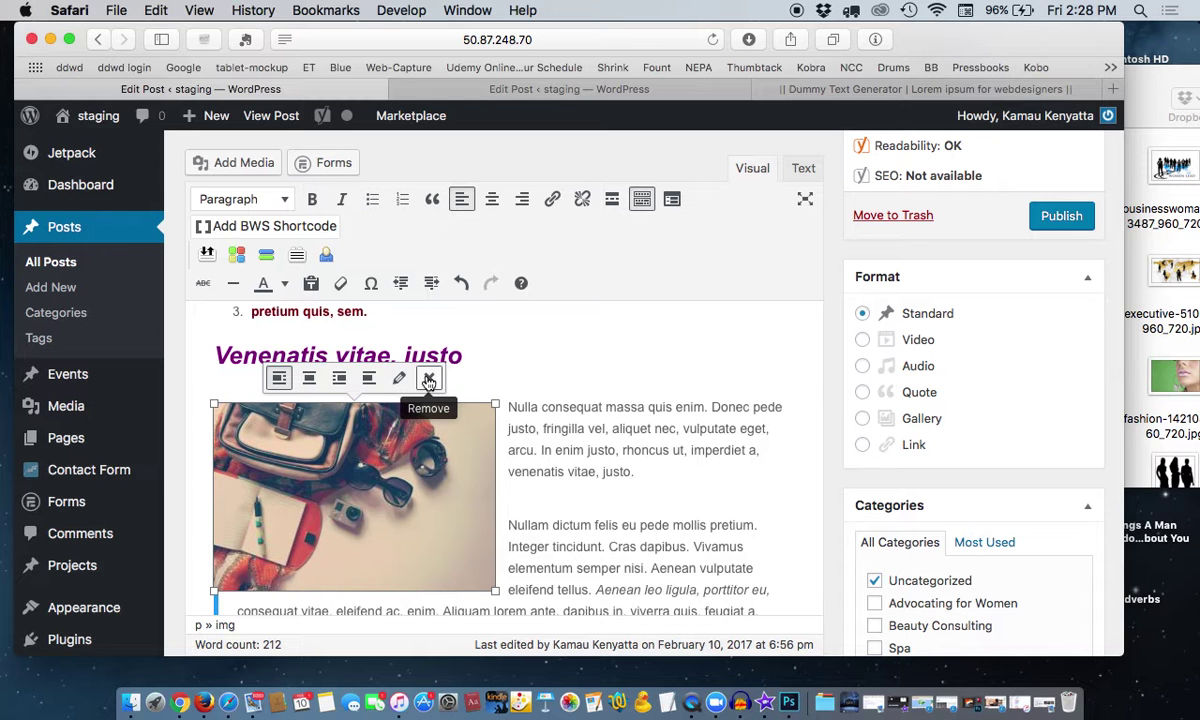
# Put the cursor after 'Maecenas' in the Nam quam nunc paragraph and bring up Add Media.
pyautogui.scroll(-5, 553, 452)
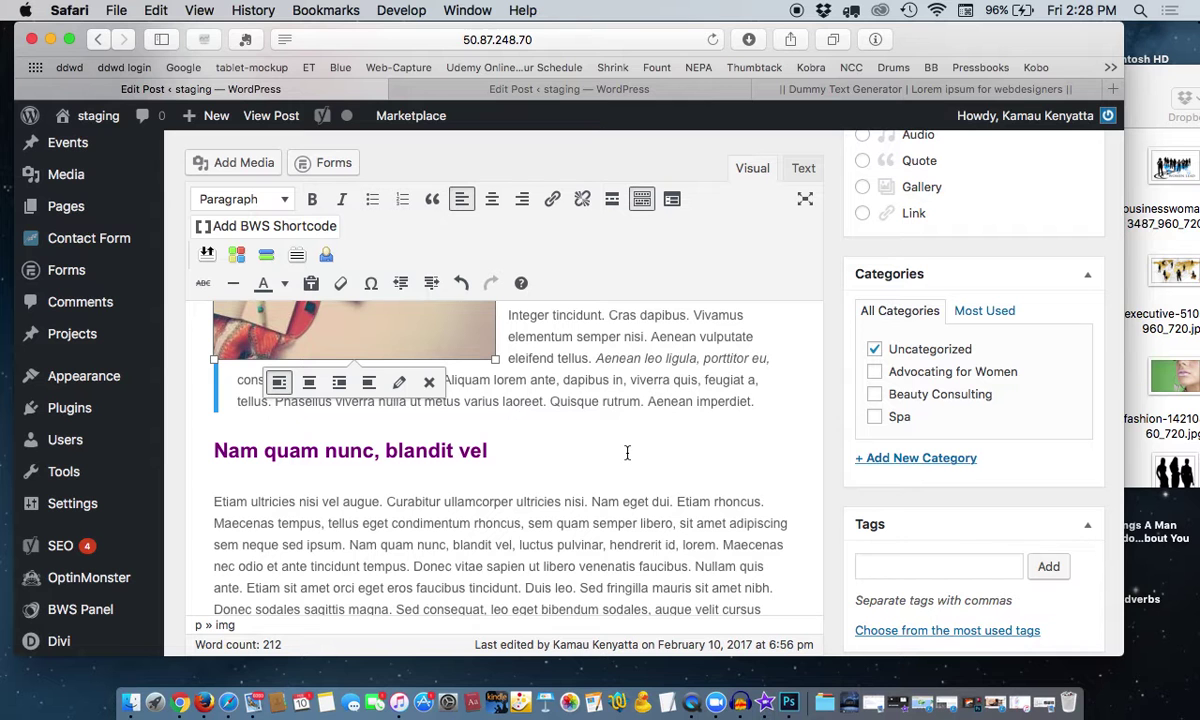
pyautogui.scroll(-3, 553, 512)
pyautogui.scroll(3, 554, 515)
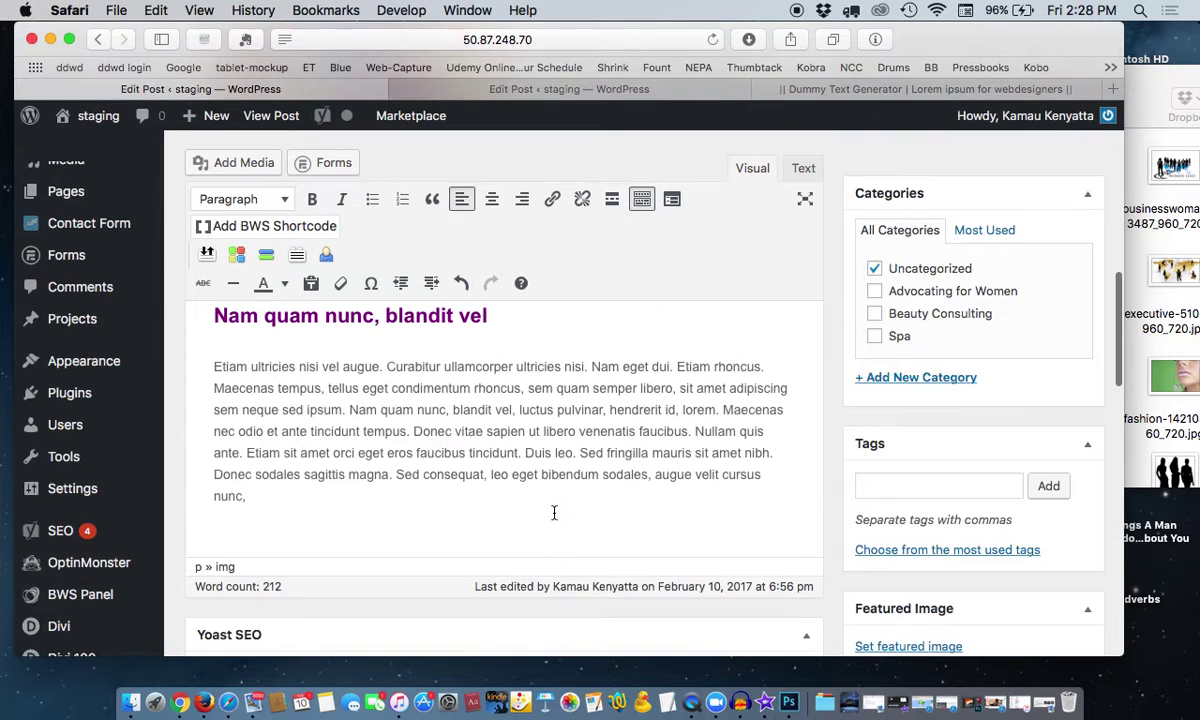
pyautogui.scroll(-2, 450, 480)
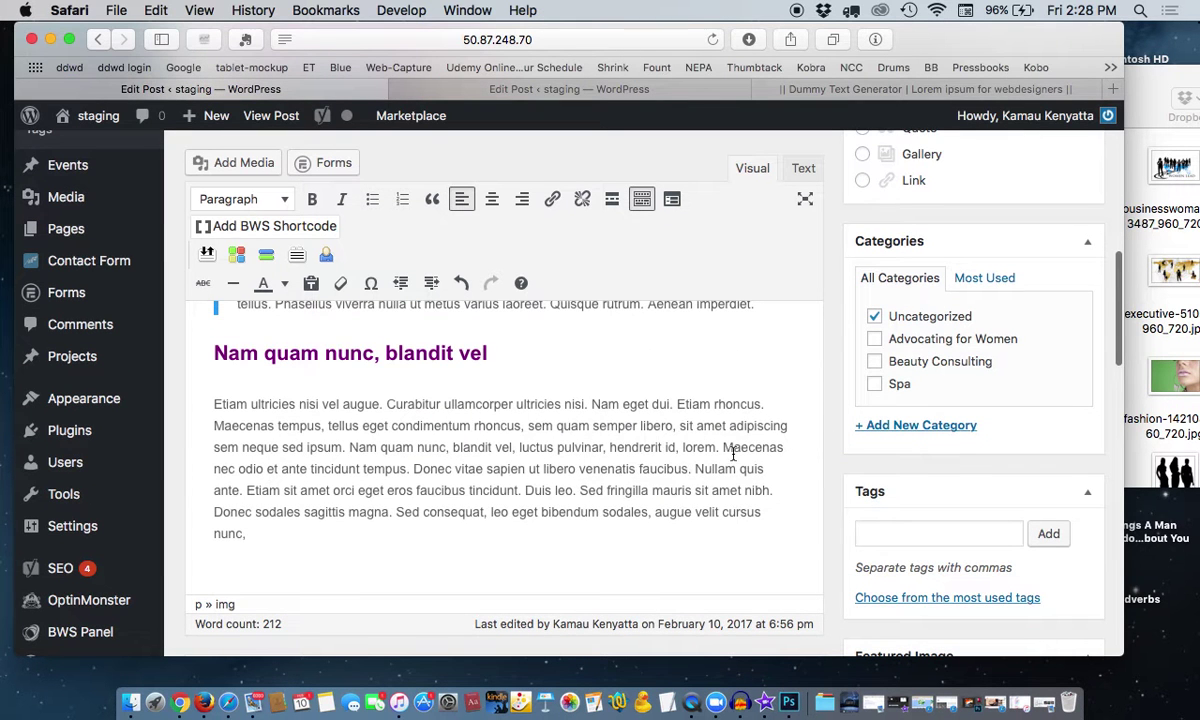
pyautogui.click(787, 450)
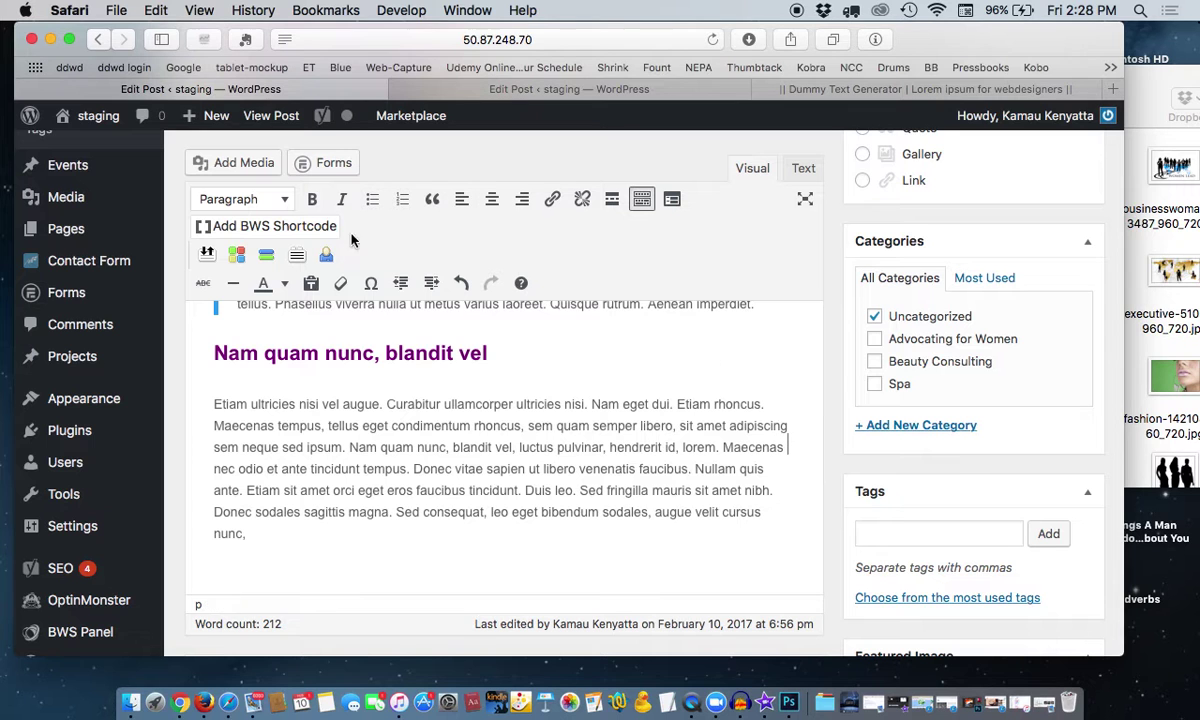
pyautogui.click(228, 162)
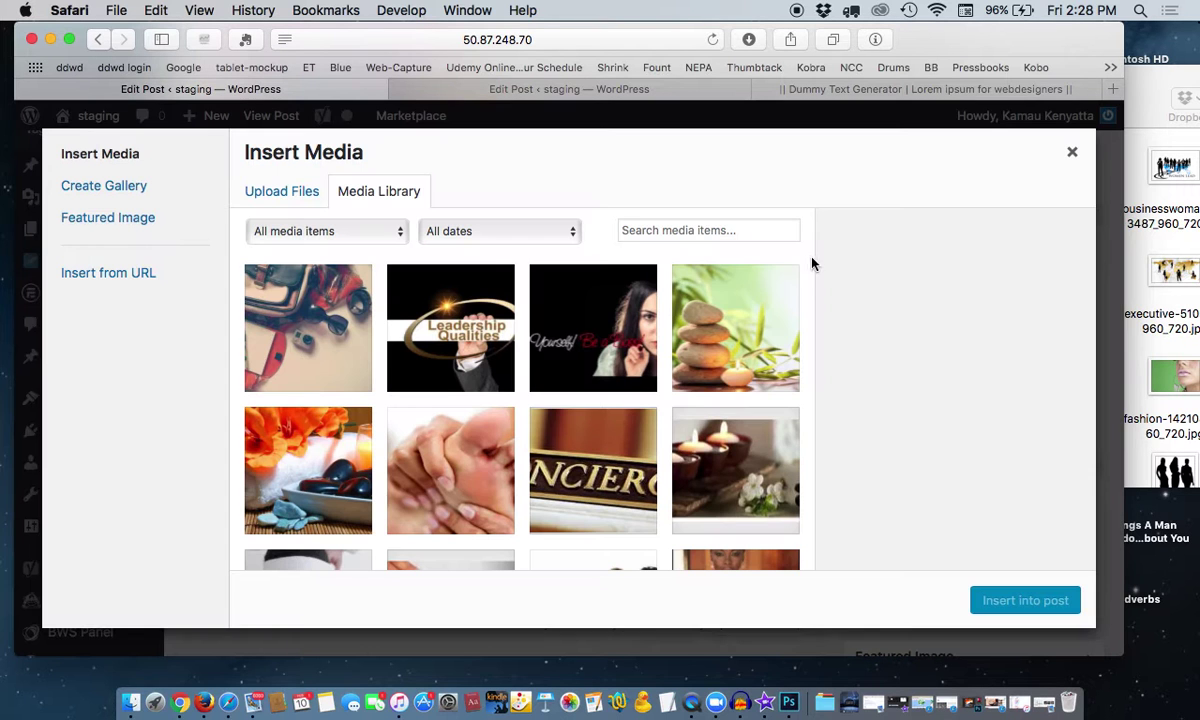
# Insert the Leadership Qualities image from the Media Library after 'Maecenas'.
pyautogui.click(502, 347)
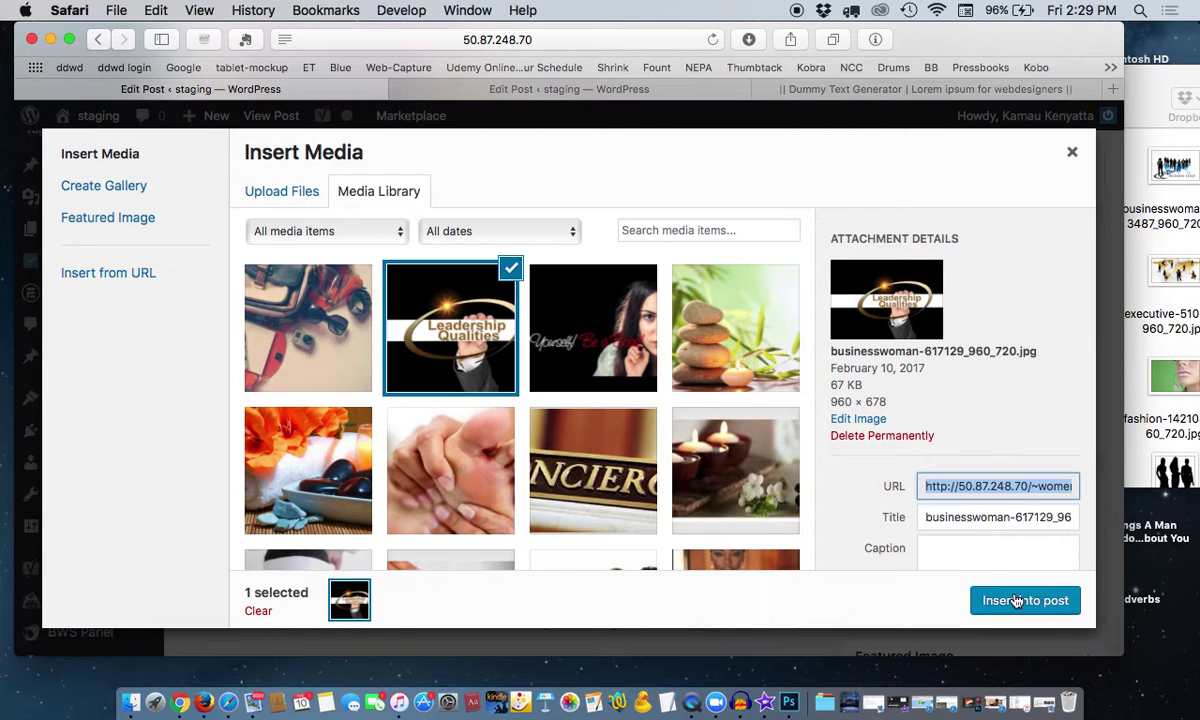
pyautogui.click(1015, 601)
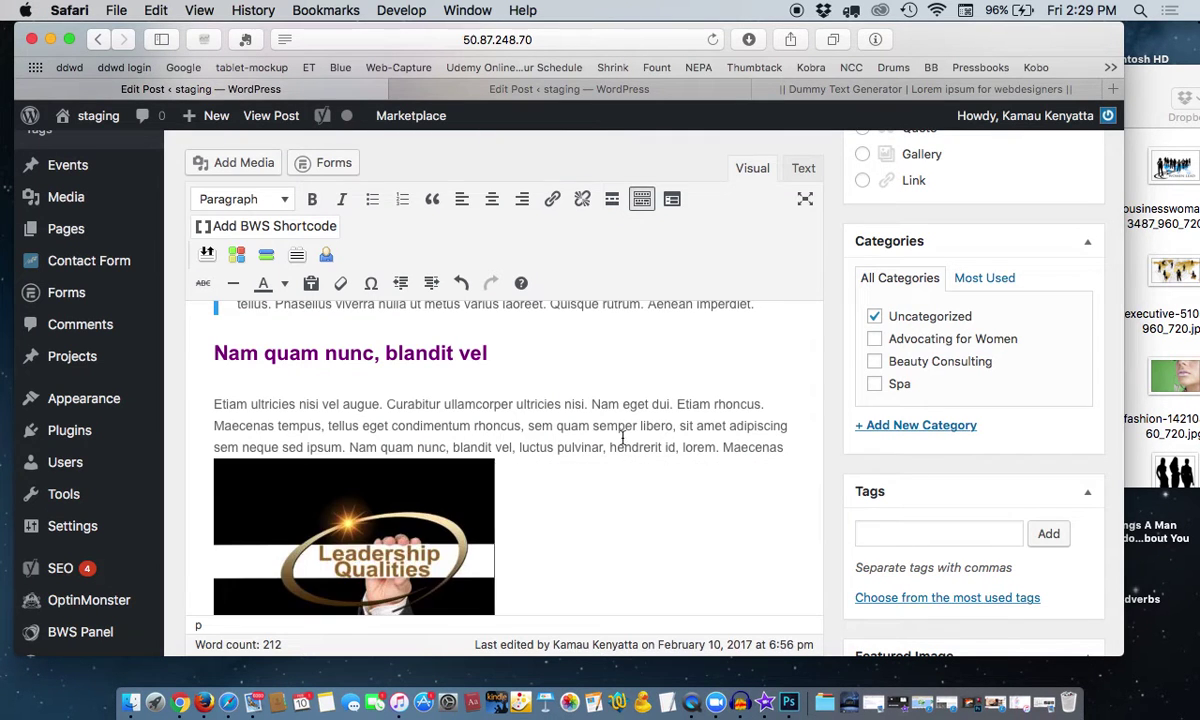
# Align the Leadership Qualities image right so the Nam quam nunc paragraph wraps beside it.
pyautogui.scroll(-3, 621, 437)
pyautogui.scroll(5, 621, 437)
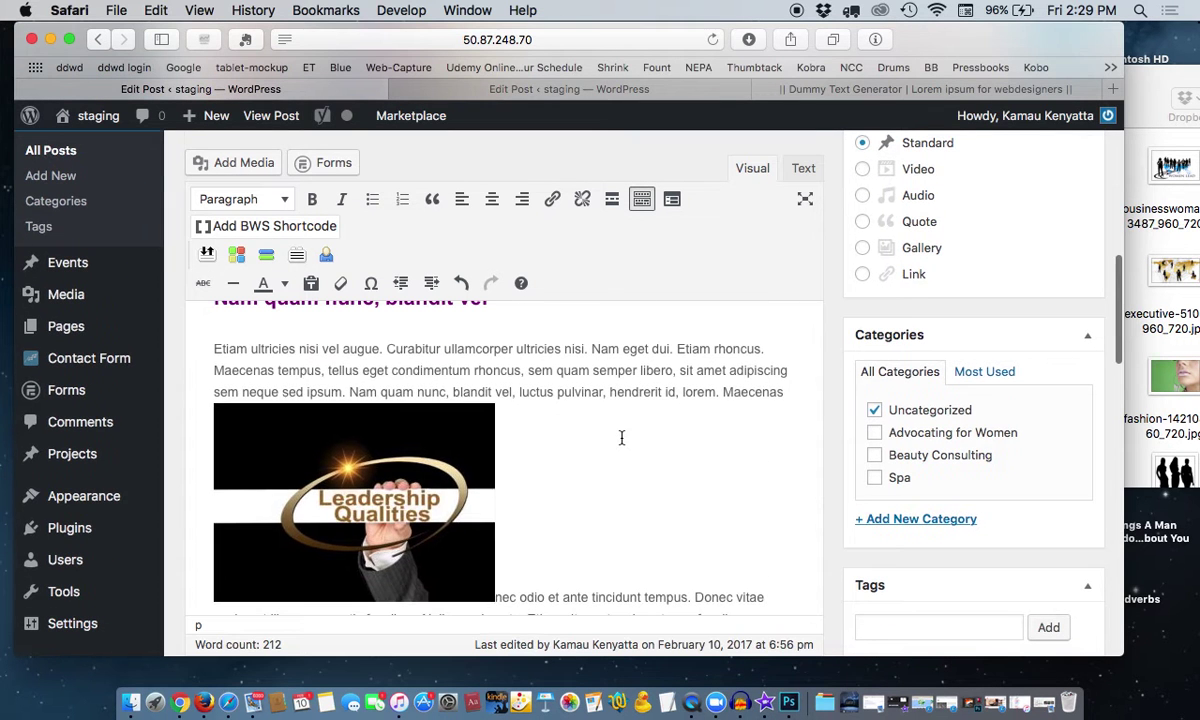
pyautogui.click(435, 425)
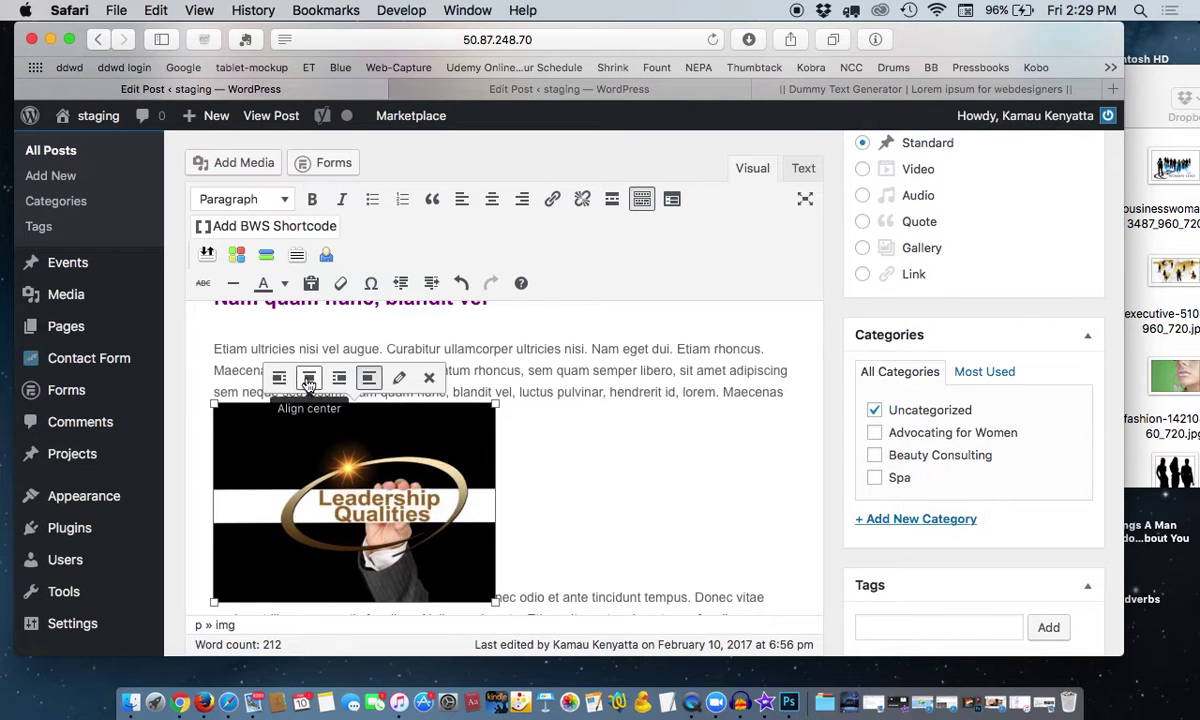
pyautogui.click(339, 378)
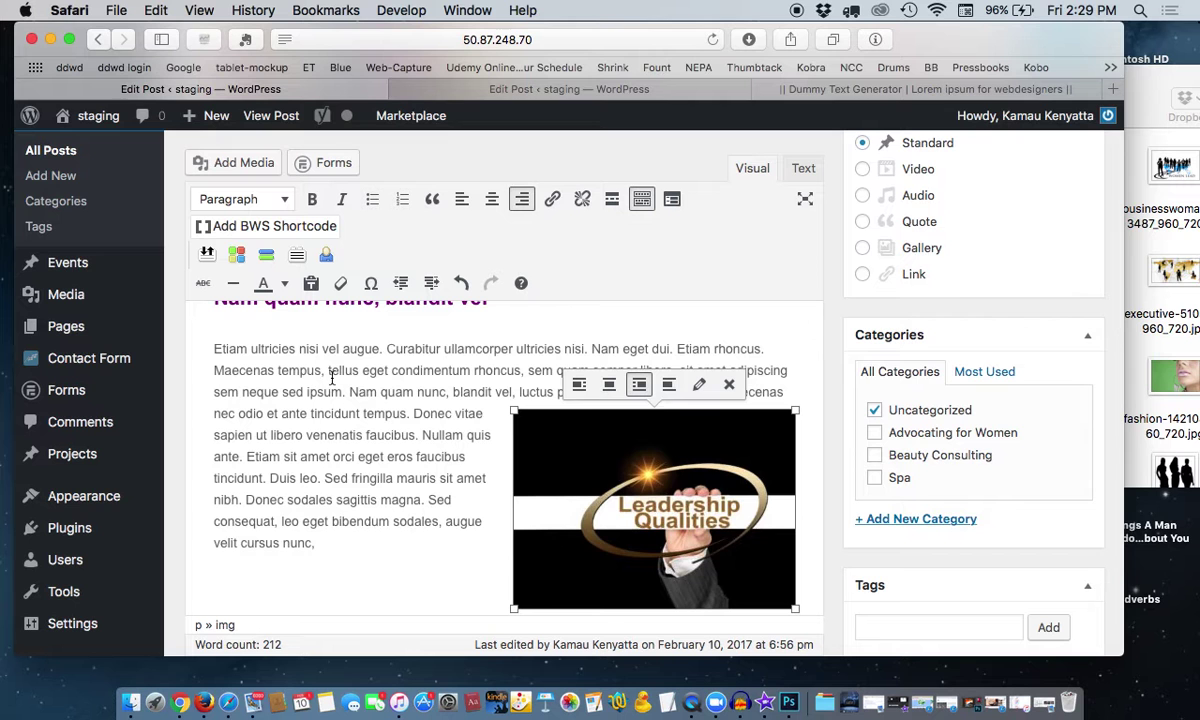
pyautogui.scroll(5, 686, 257)
pyautogui.scroll(-3, 679, 404)
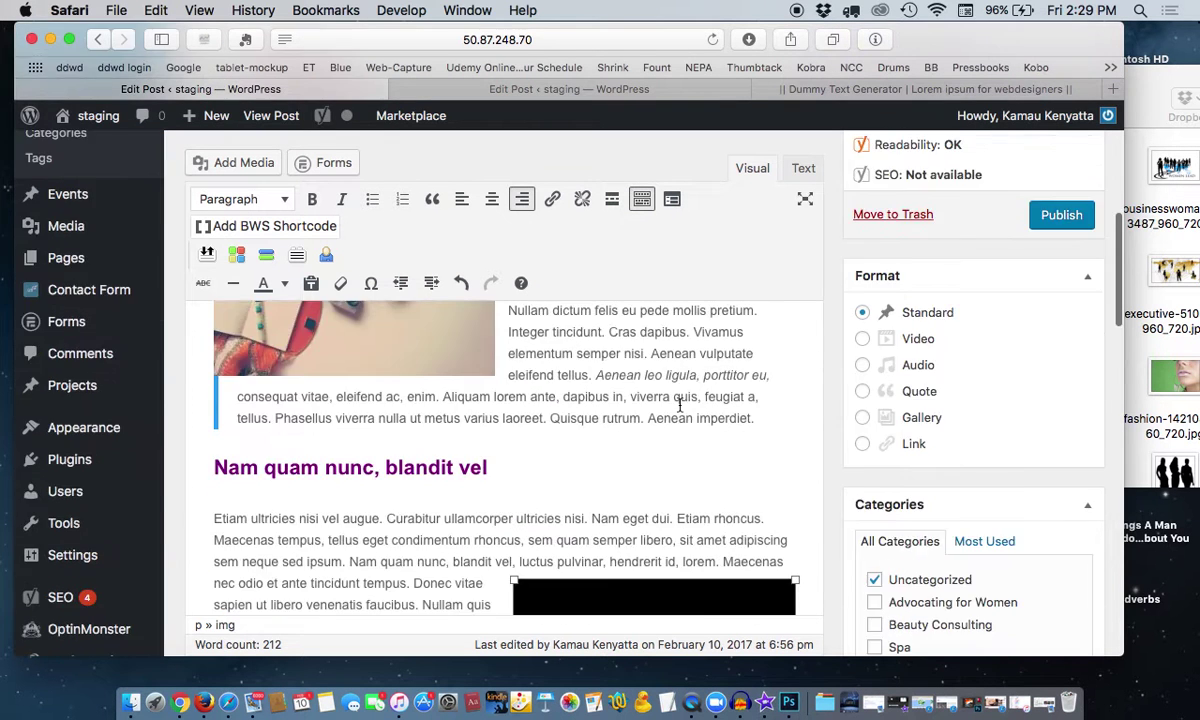
pyautogui.scroll(-5, 679, 404)
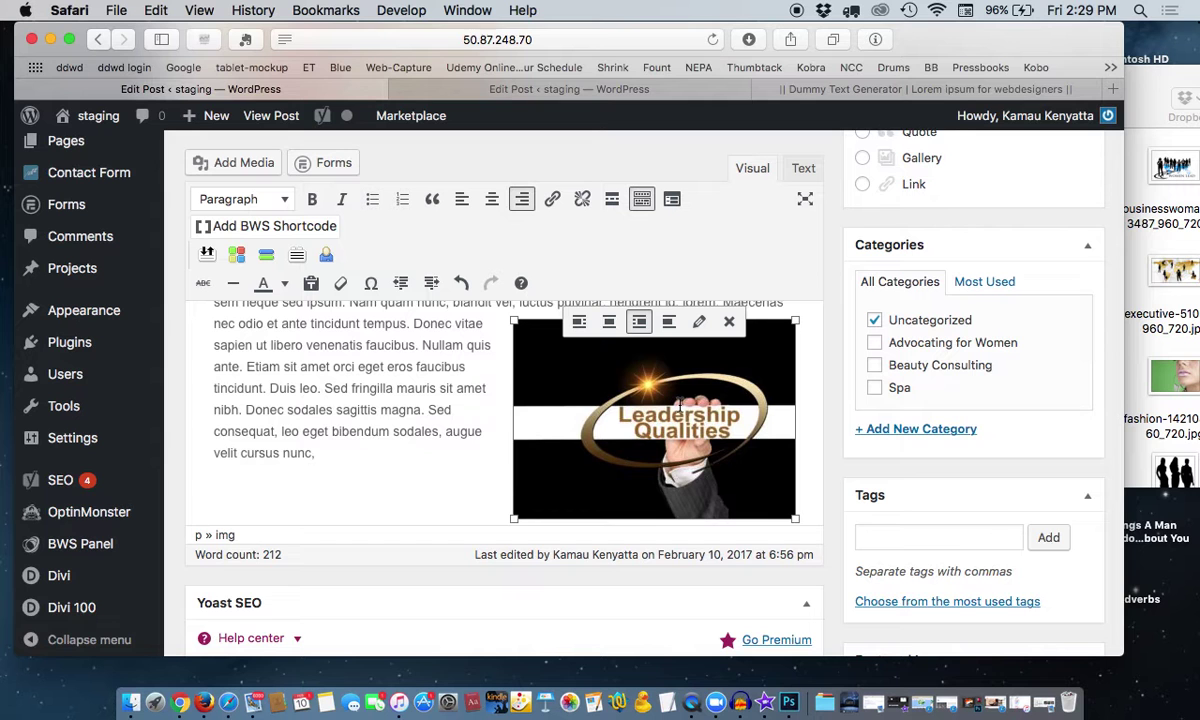
pyautogui.scroll(3, 679, 404)
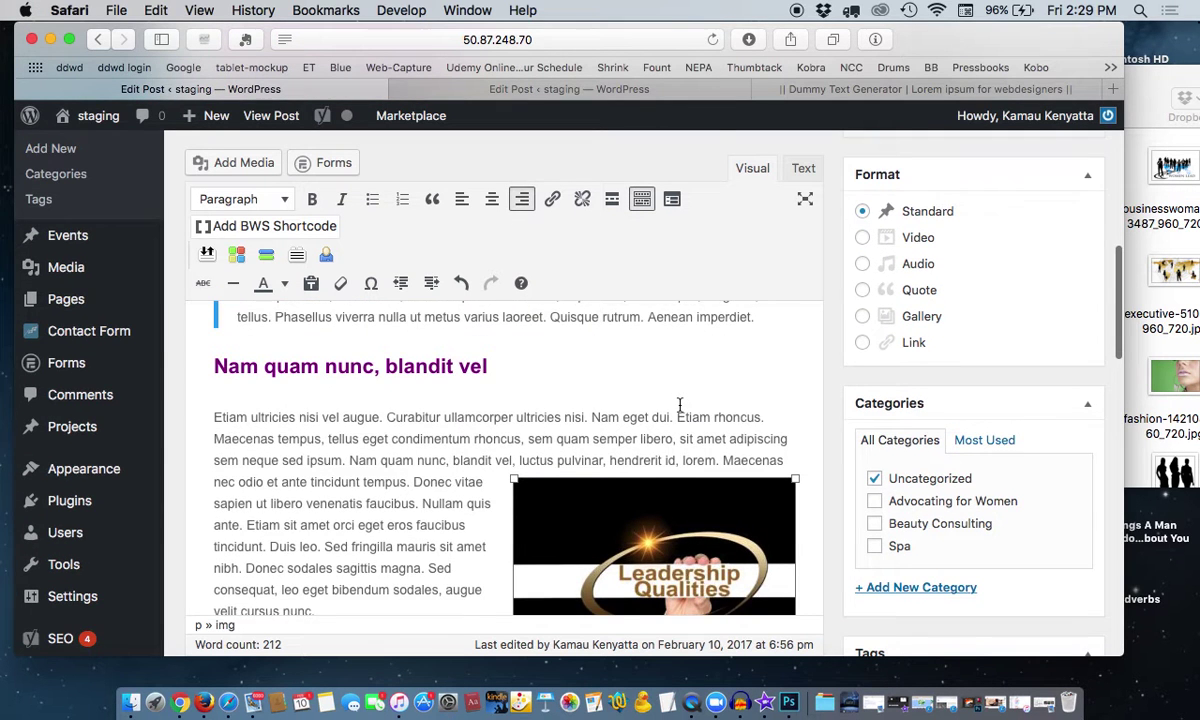
pyautogui.scroll(5, 679, 410)
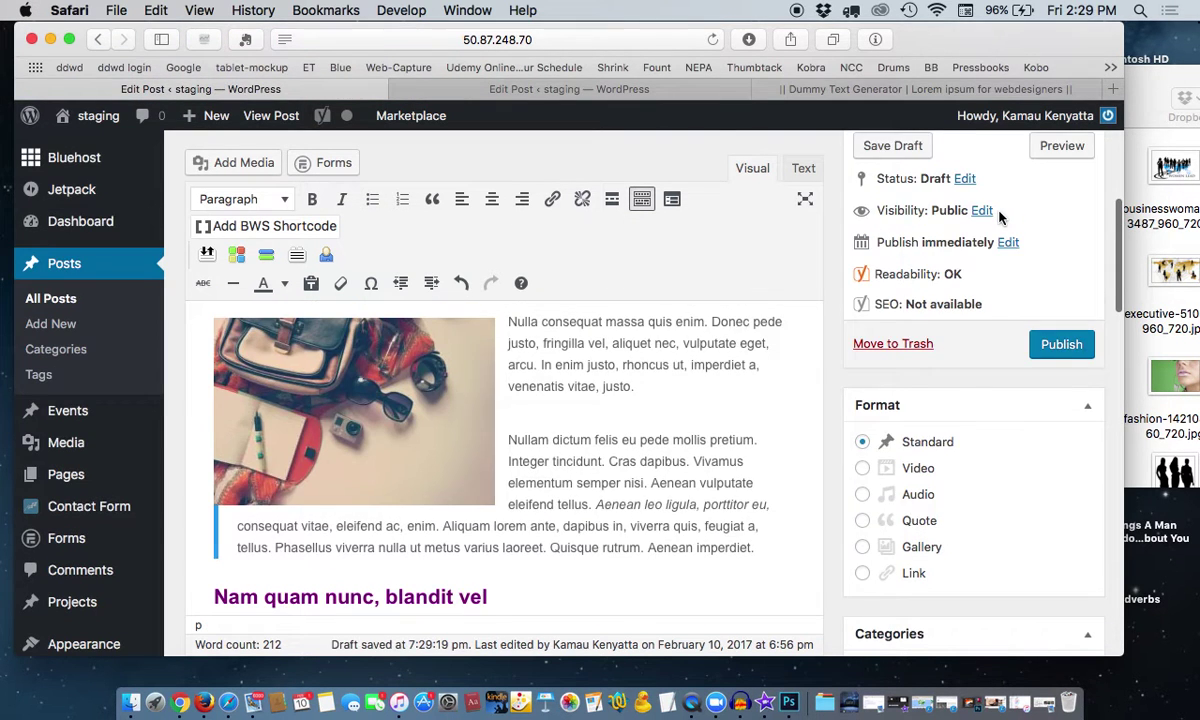
# Save 'How To Be More Beautiful' as a draft and preview it in a new tab.
pyautogui.click(893, 262)
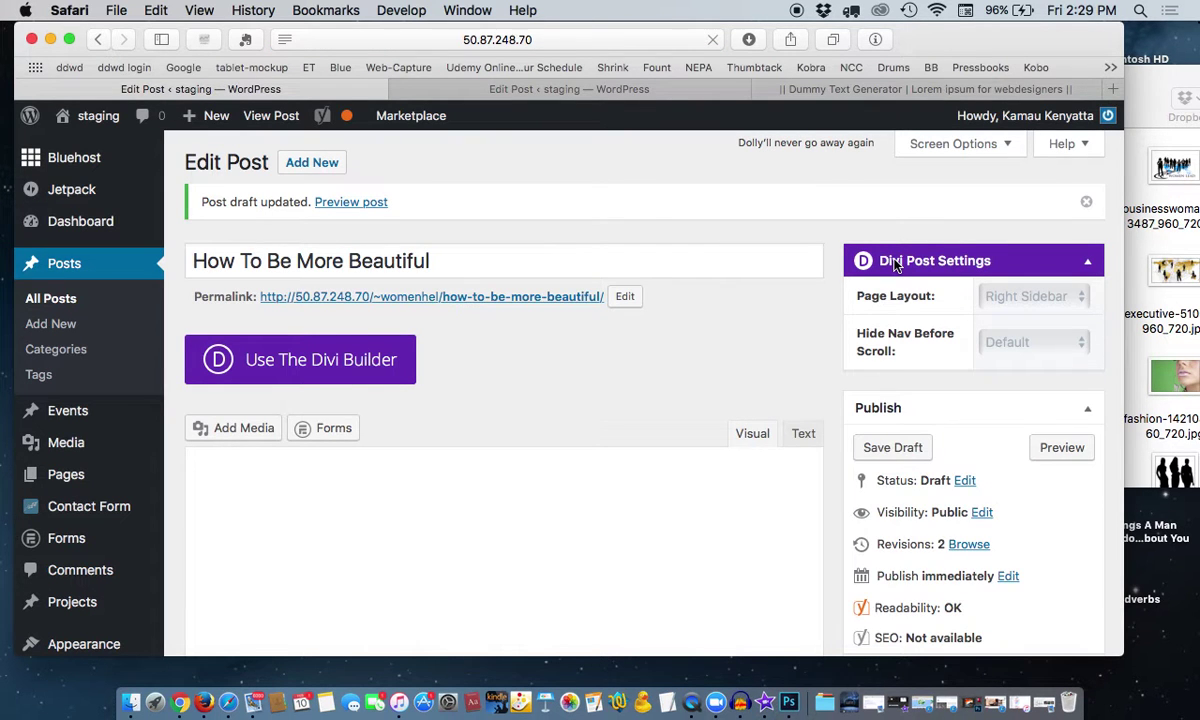
pyautogui.scroll(-4, 468, 328)
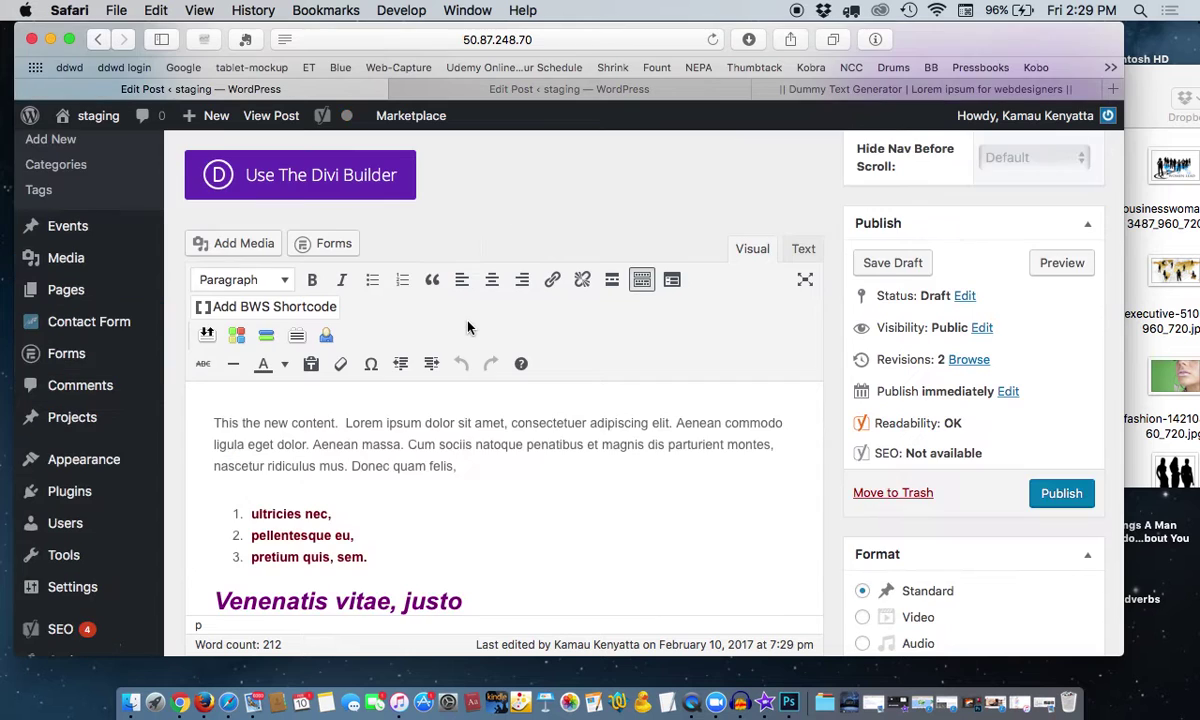
pyautogui.scroll(5, 468, 328)
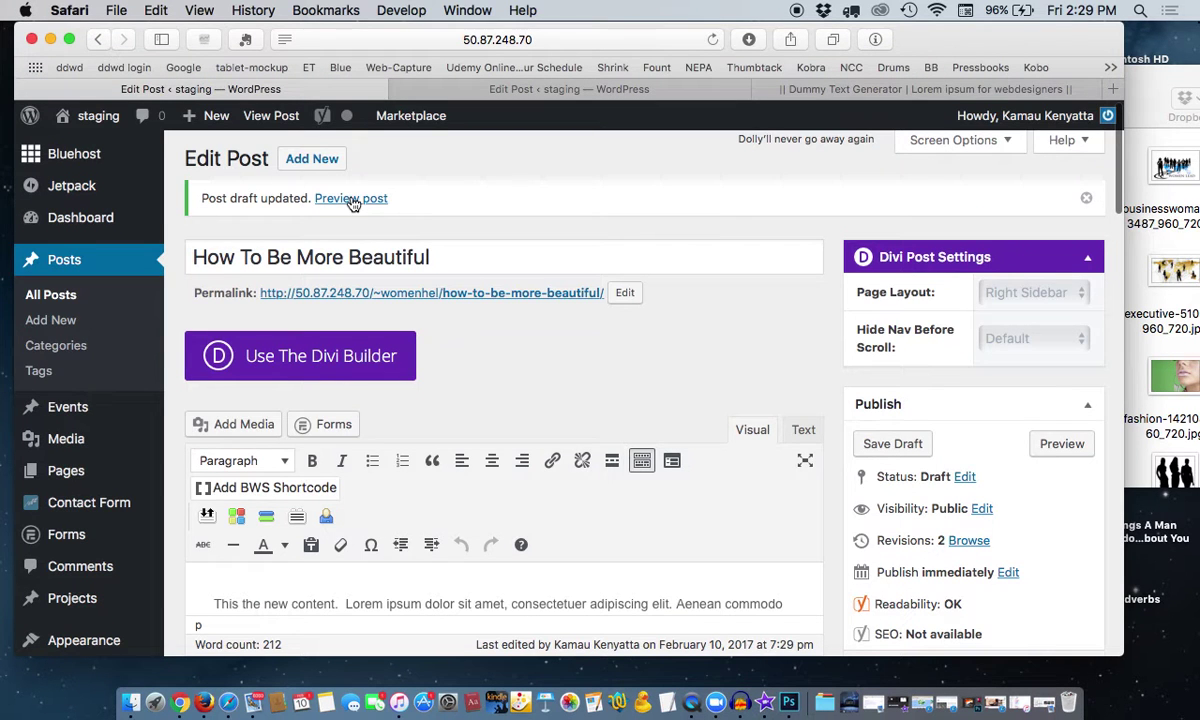
pyautogui.click(351, 199)
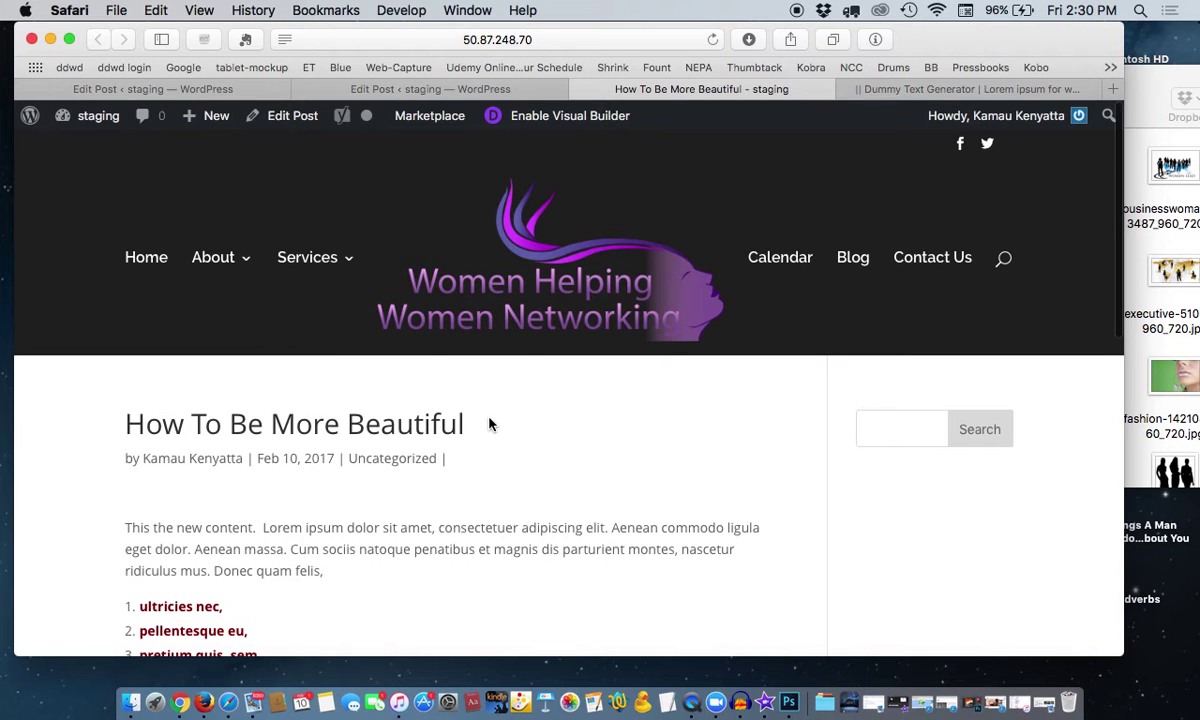
# Scroll the preview to confirm the bag photo floats left and Leadership Qualities floats right.
pyautogui.scroll(-5, 489, 423)
pyautogui.scroll(5, 489, 423)
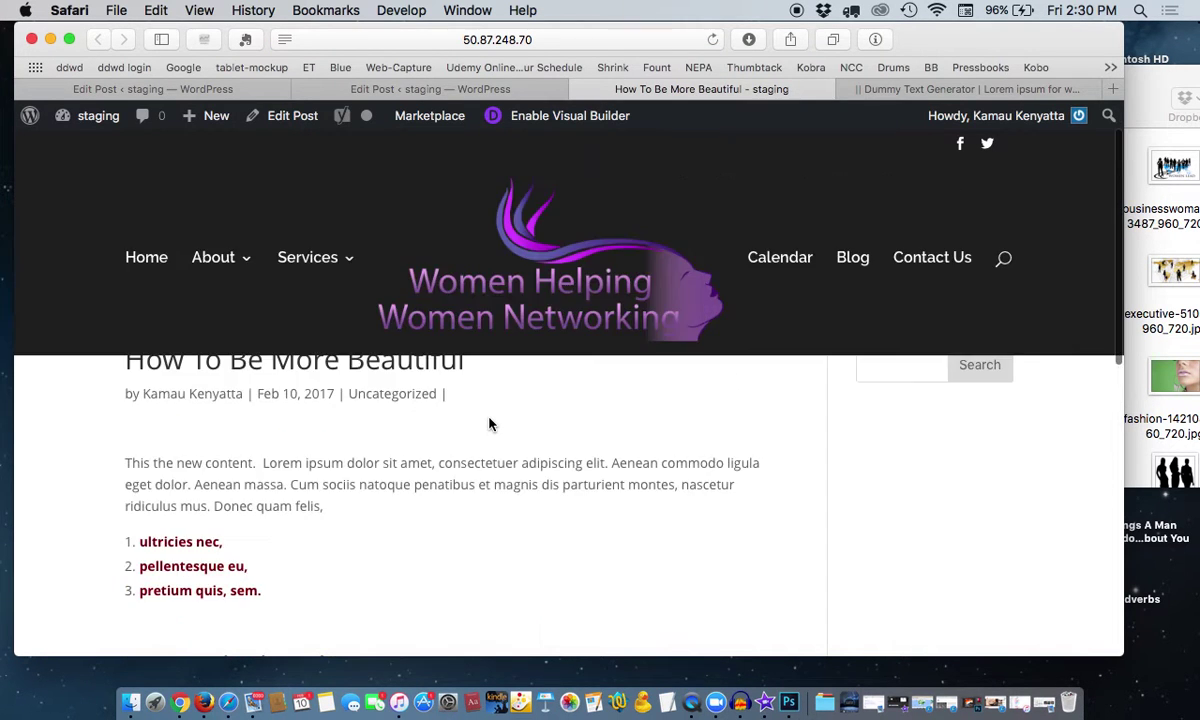
pyautogui.scroll(-7, 489, 423)
pyautogui.scroll(-3, 489, 423)
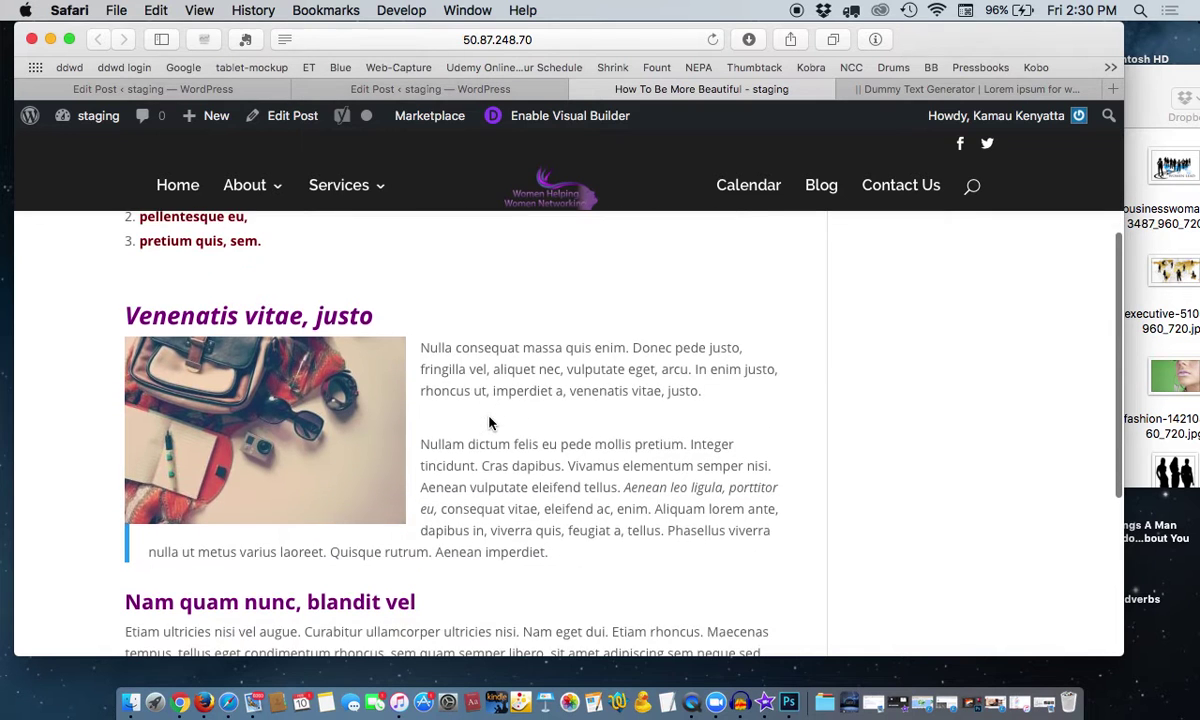
pyautogui.scroll(-5, 352, 403)
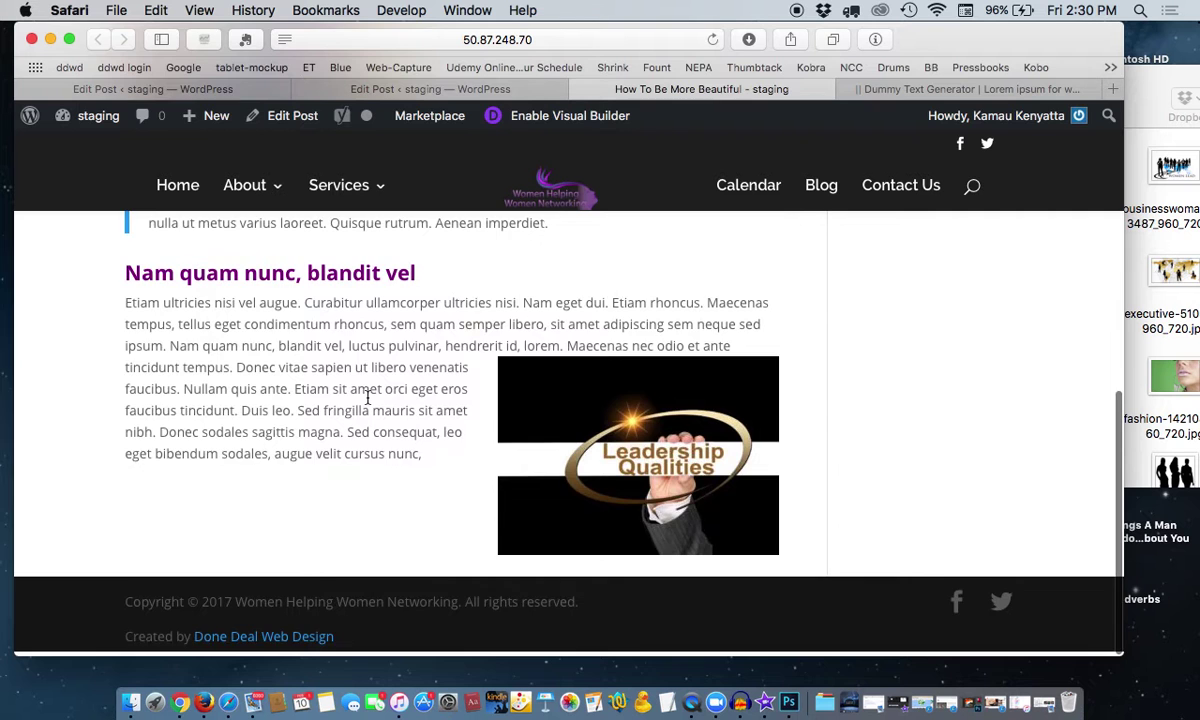
pyautogui.scroll(3, 367, 400)
pyautogui.scroll(8, 367, 400)
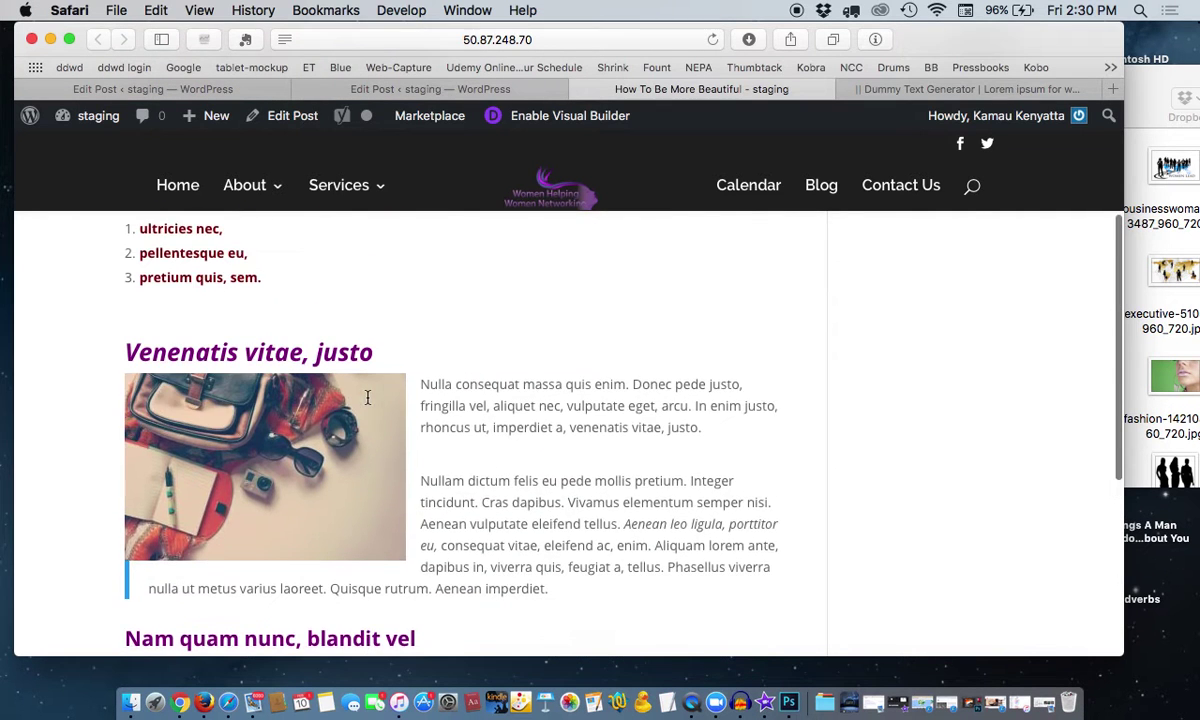
pyautogui.scroll(4, 367, 403)
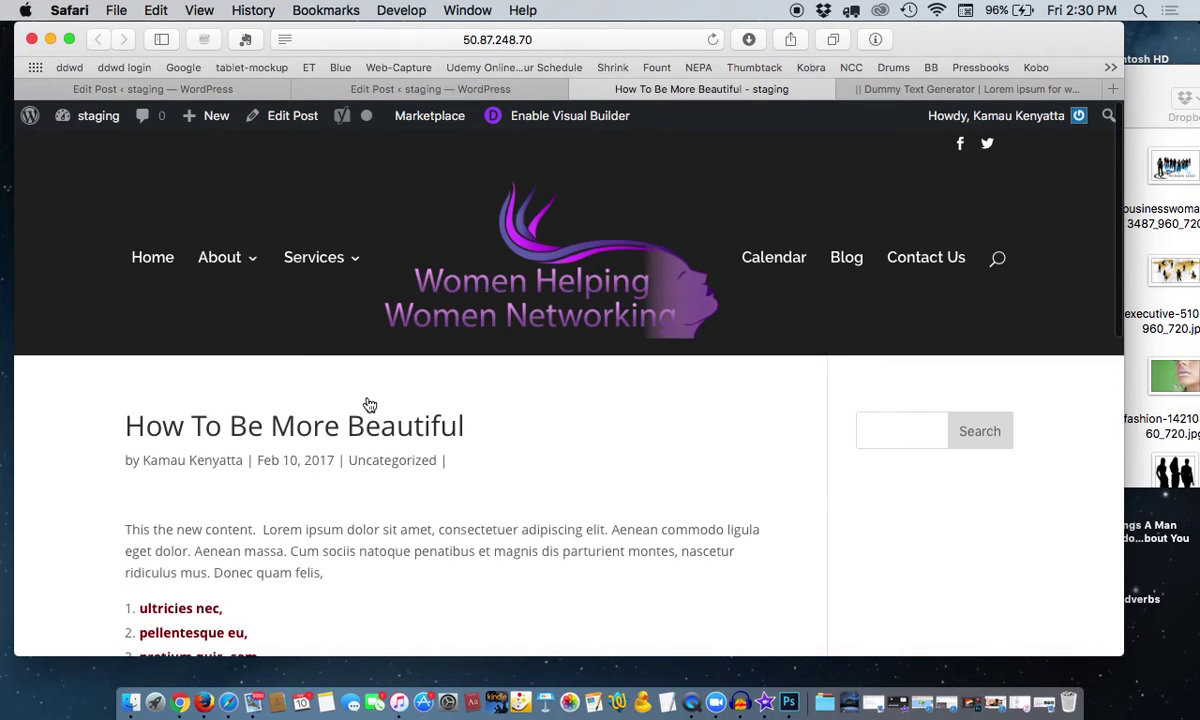
pyautogui.scroll(-2, 369, 404)
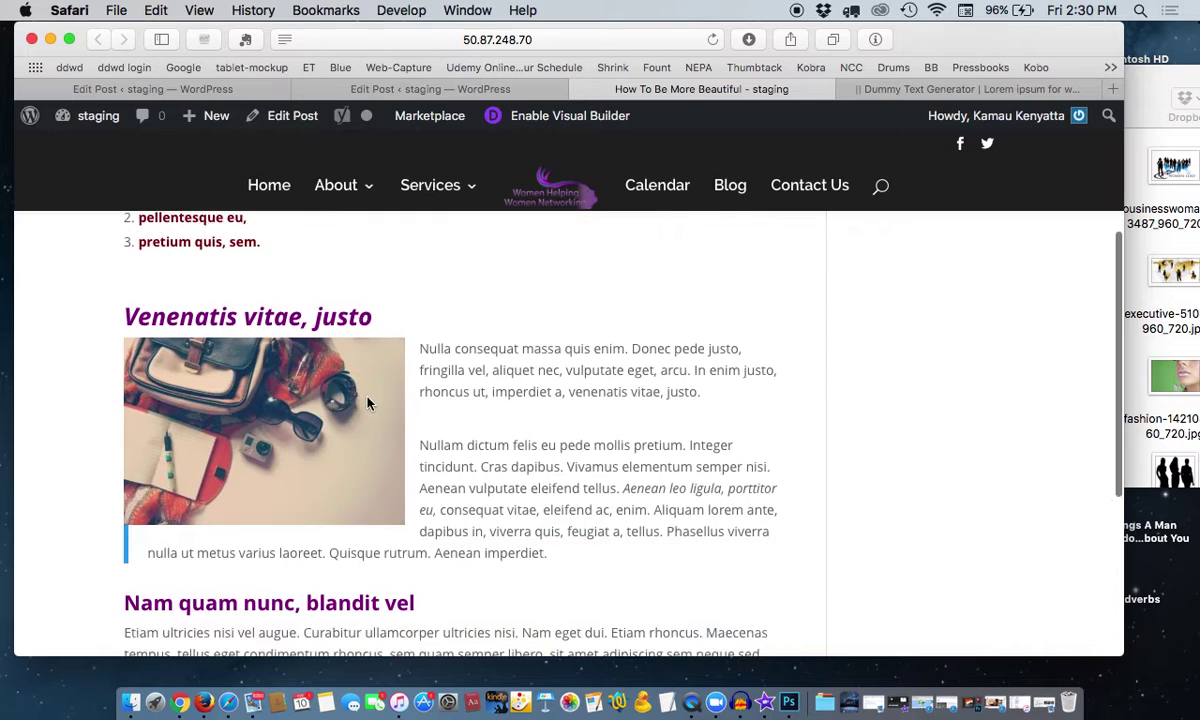
pyautogui.scroll(1, 368, 403)
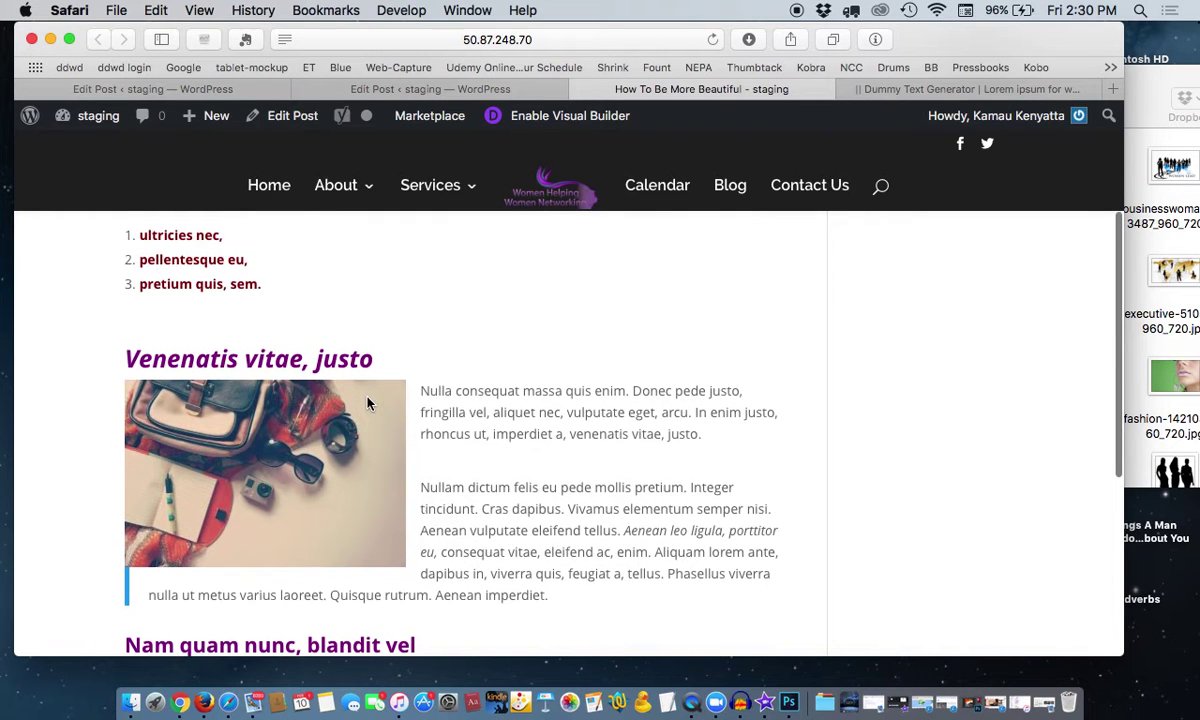
# Head back to the post editor using Edit Post in the preview's admin bar.
pyautogui.click(278, 116)
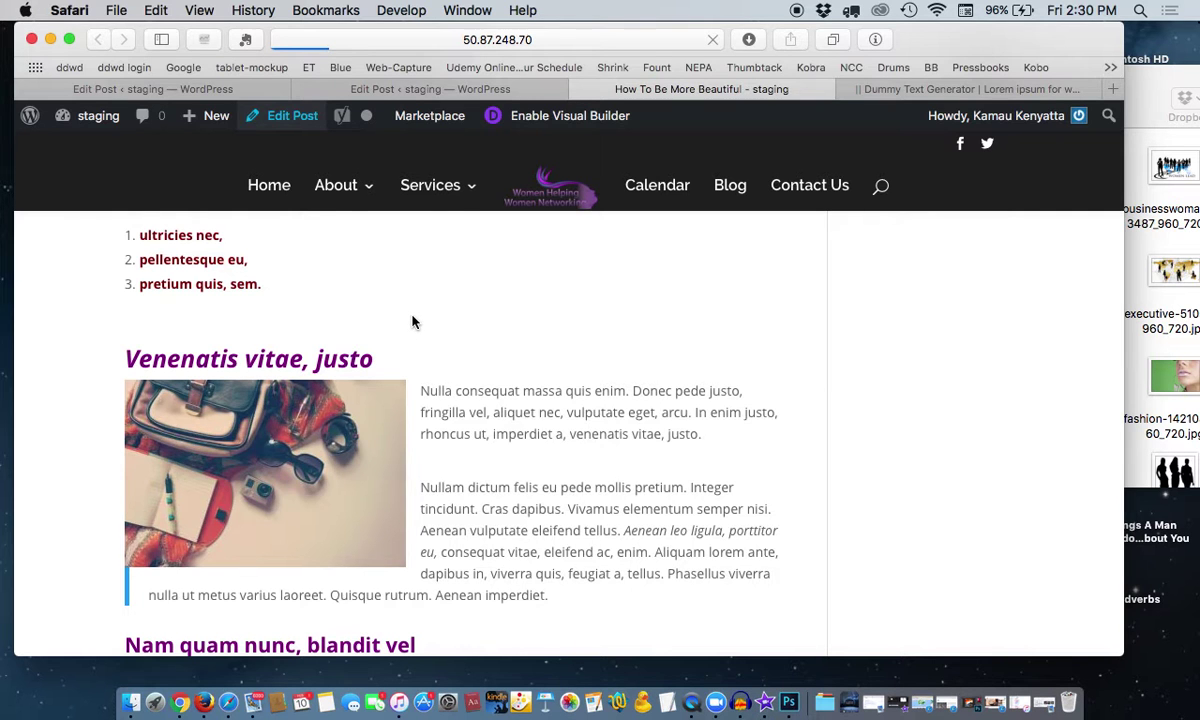
pyautogui.scroll(5, 412, 322)
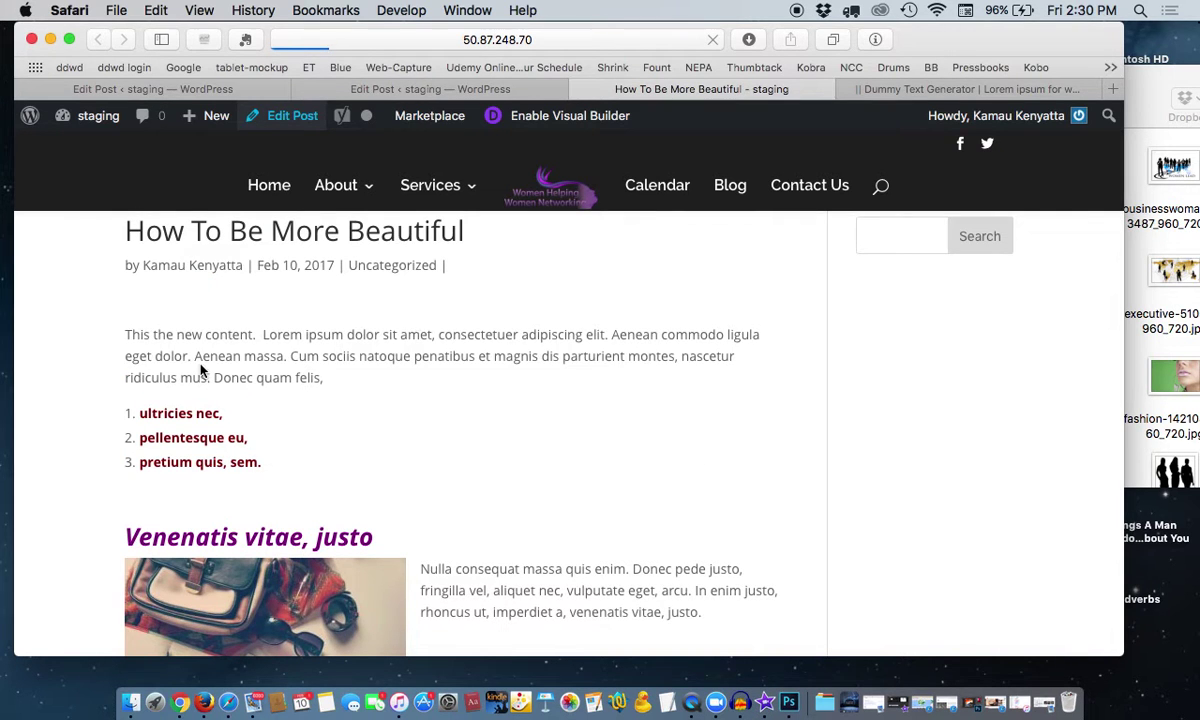